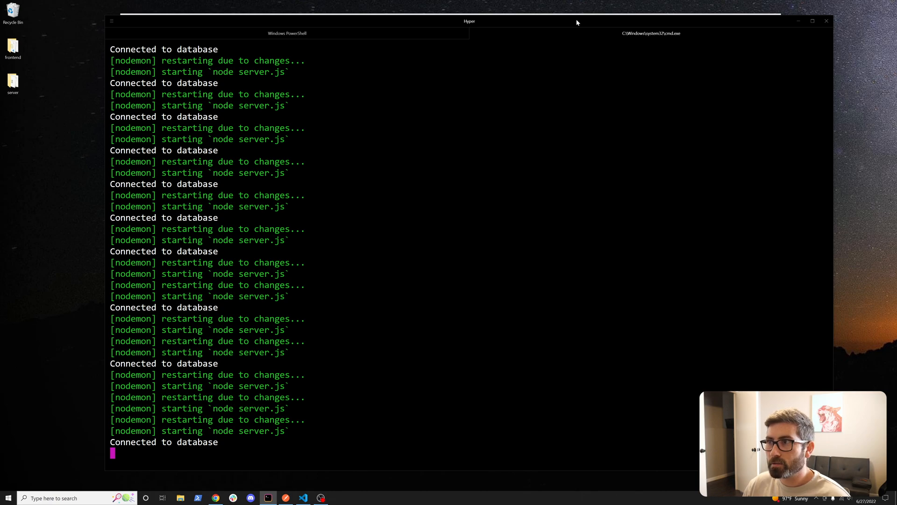
# Check the frontend build and server logs, then bring the notes app forward in Chrome.
pyautogui.click(375, 40)
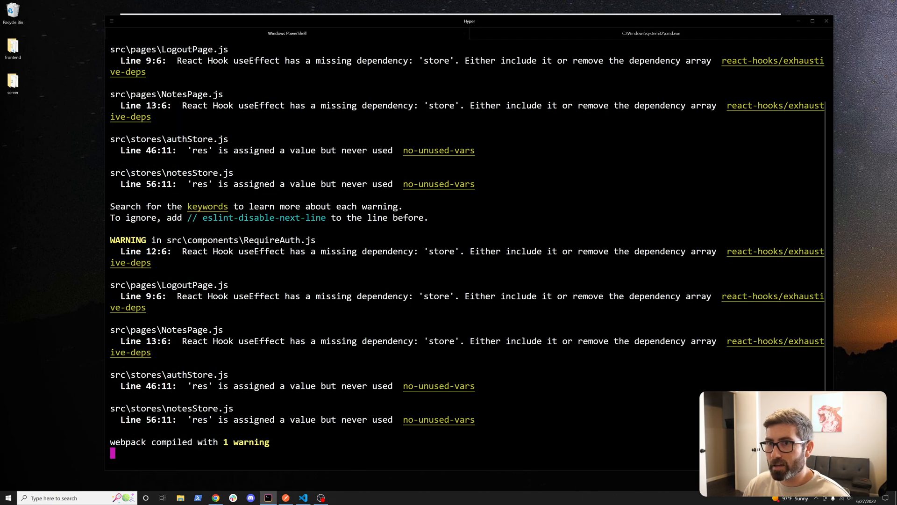
pyautogui.click(629, 38)
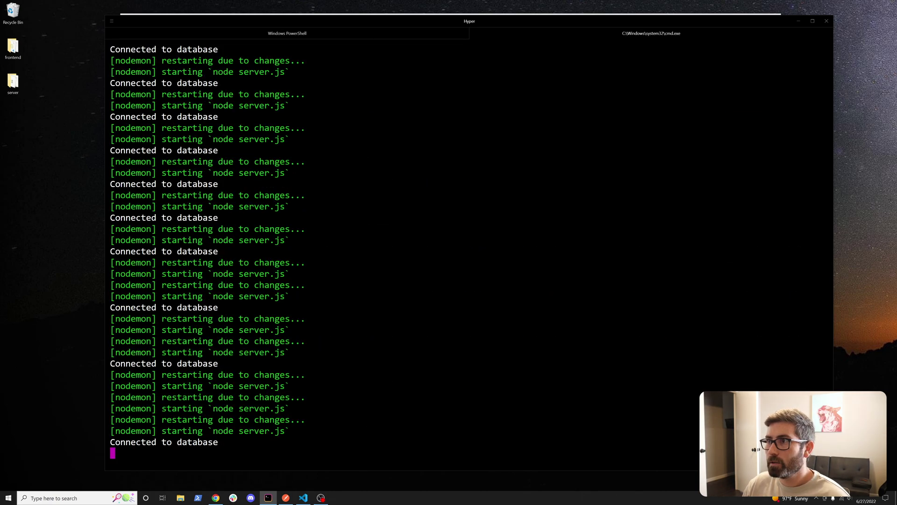
pyautogui.click(216, 498)
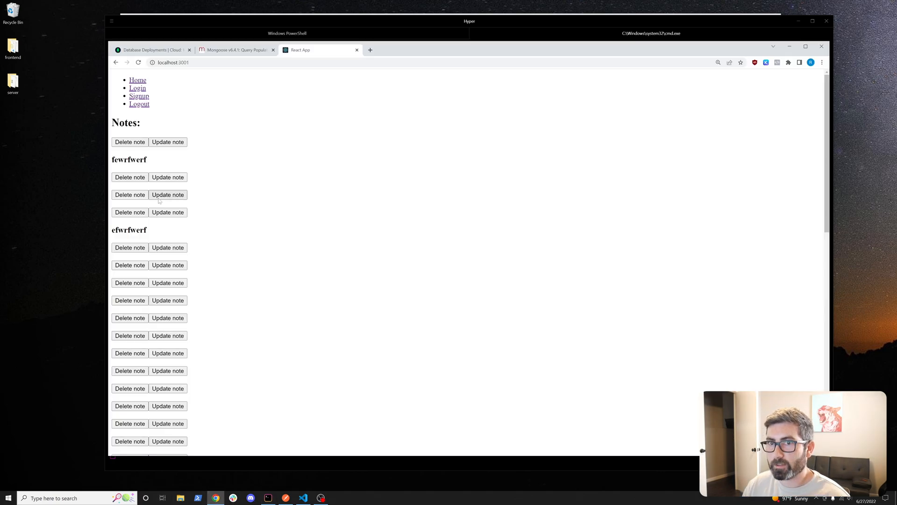
pyautogui.scroll(-3, 141, 267)
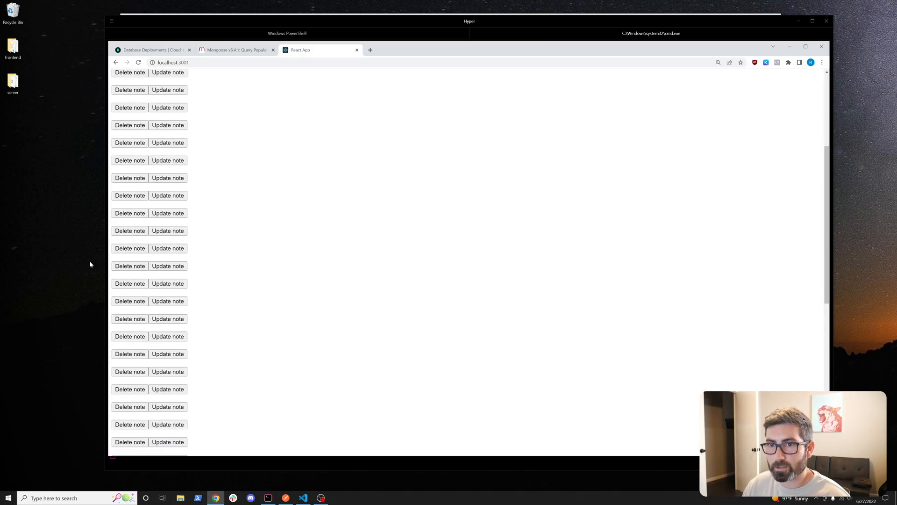
pyautogui.scroll(3, 269, 185)
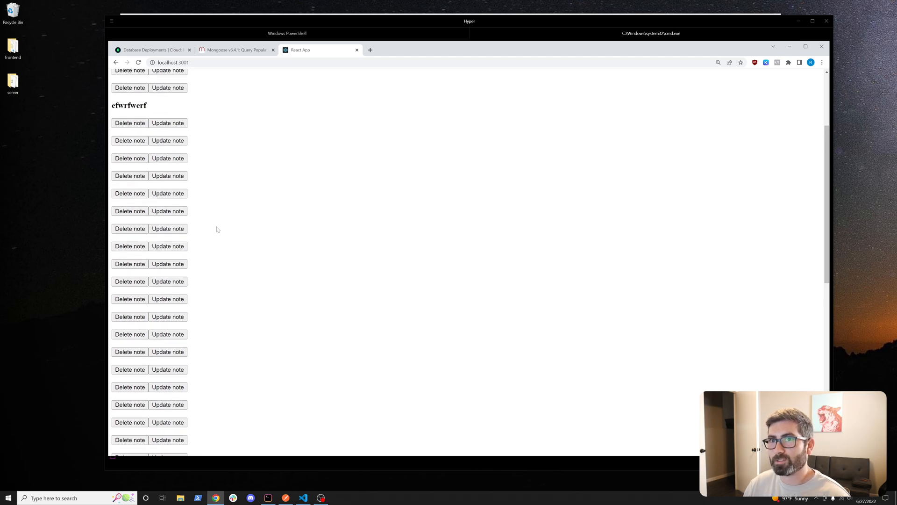
pyautogui.scroll(3, 211, 231)
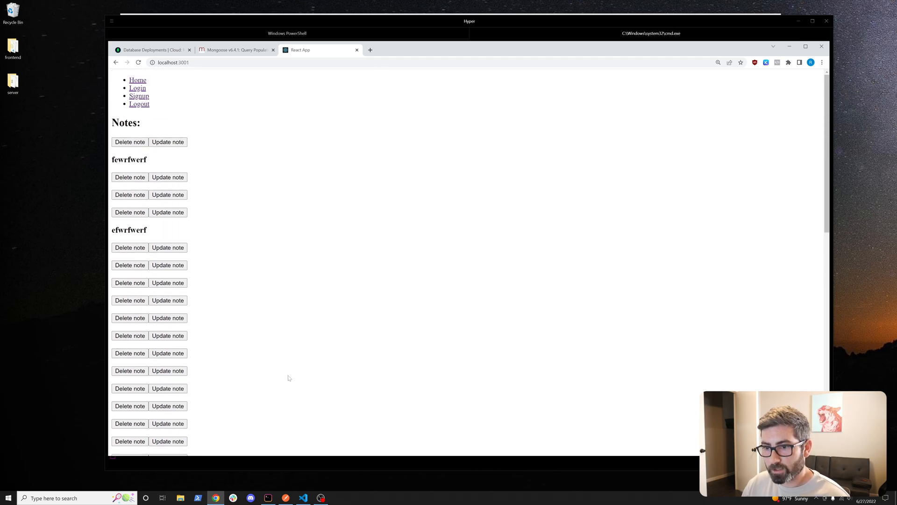
# Highlight the Person schema's stories ObjectId ref field in the Populate example.
pyautogui.click(235, 49)
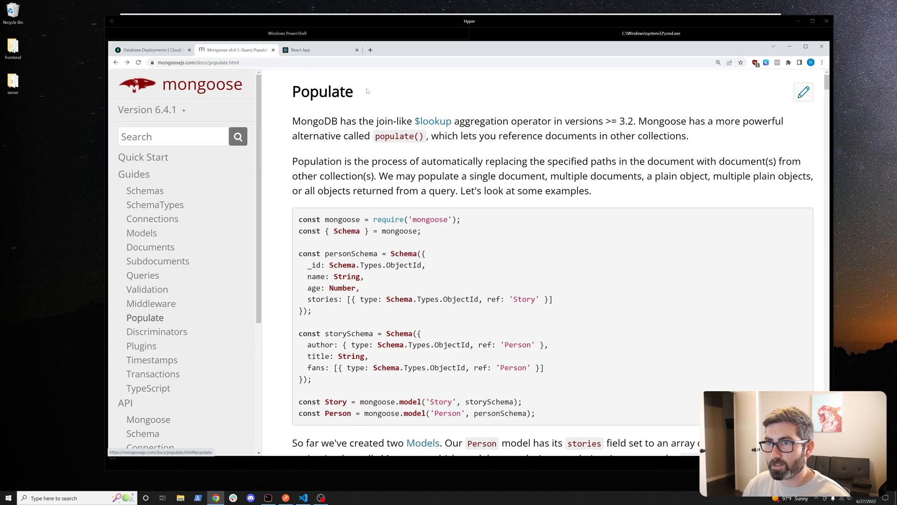
pyautogui.moveTo(353, 91)
pyautogui.mouseDown()
pyautogui.moveTo(310, 92)
pyautogui.moveTo(292, 120)
pyautogui.mouseUp()
pyautogui.click(379, 190)
pyautogui.scroll(-1, 378, 190)
pyautogui.scroll(-2, 379, 193)
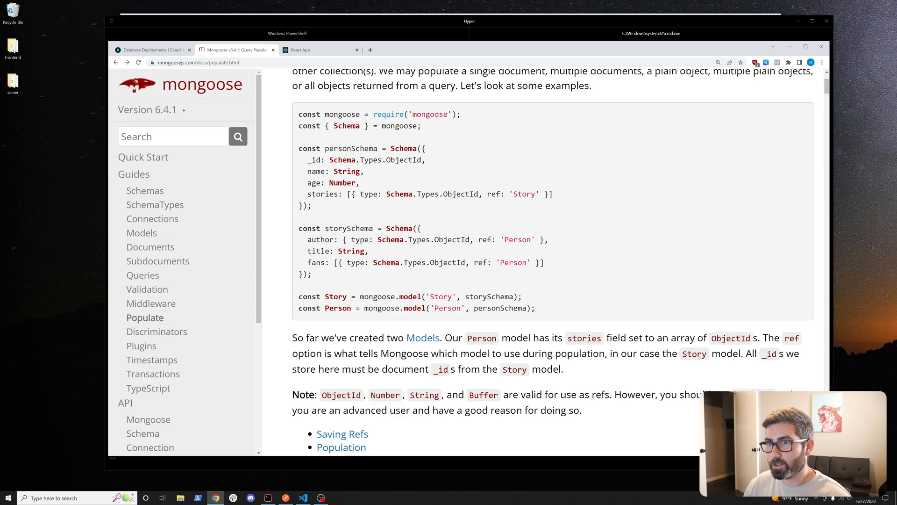
pyautogui.doubleClick(321, 194)
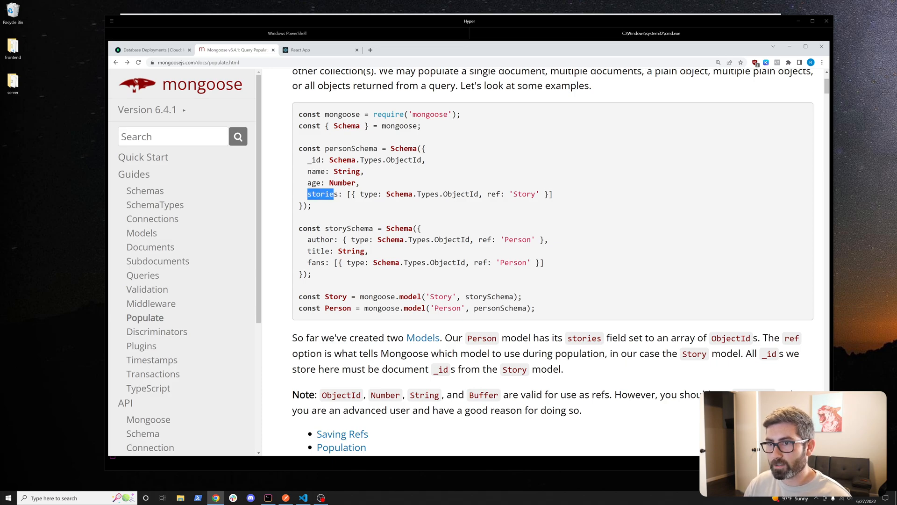
pyautogui.moveTo(363, 194); pyautogui.dragTo(465, 193)
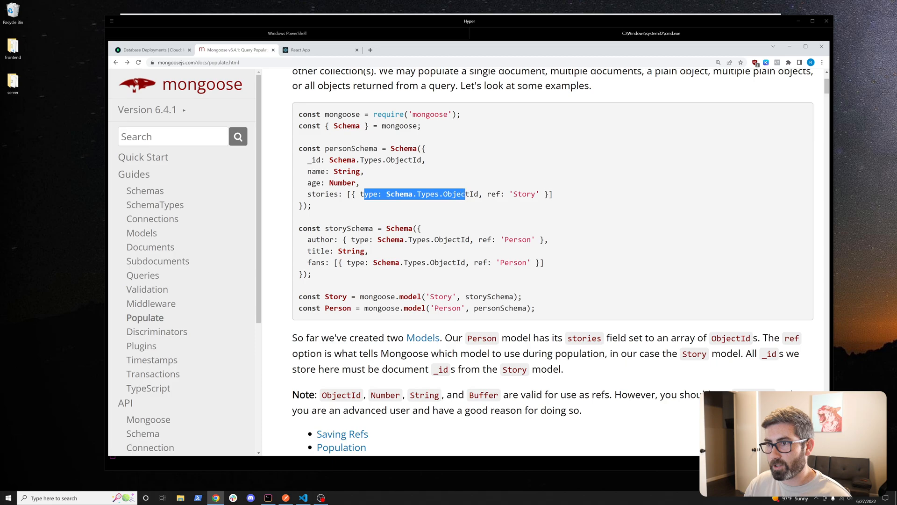
pyautogui.click(422, 210)
# Highlight the referenced Story model name and the Story schema's author ObjectId ref to Person.
pyautogui.doubleClick(513, 193)
pyautogui.click(513, 211)
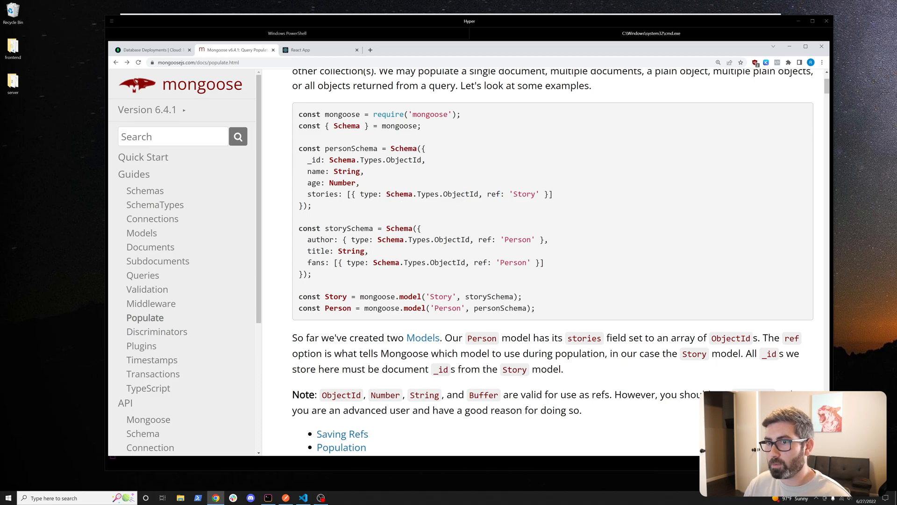
pyautogui.moveTo(305, 239); pyautogui.dragTo(465, 240)
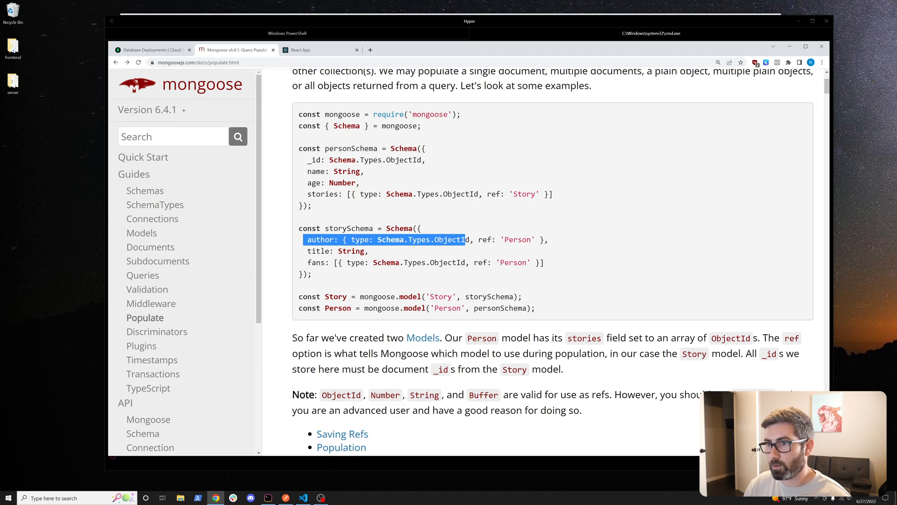
pyautogui.doubleClick(518, 239)
pyautogui.click(457, 275)
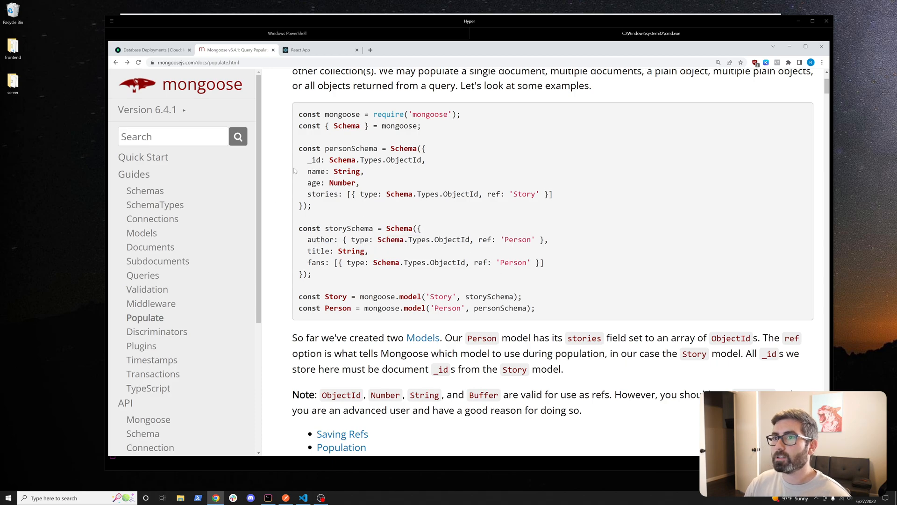
# In models/user.js, start a notes array field after the password field.
pyautogui.click(303, 497)
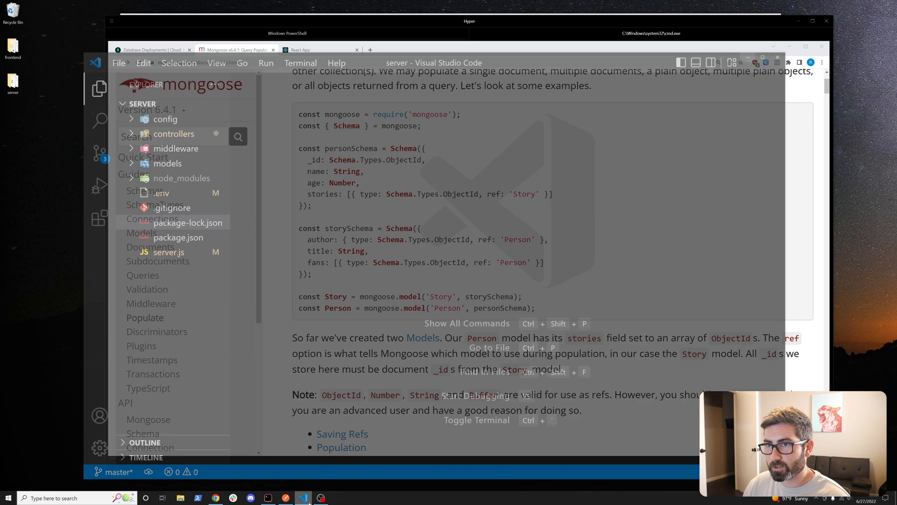
pyautogui.click(145, 128)
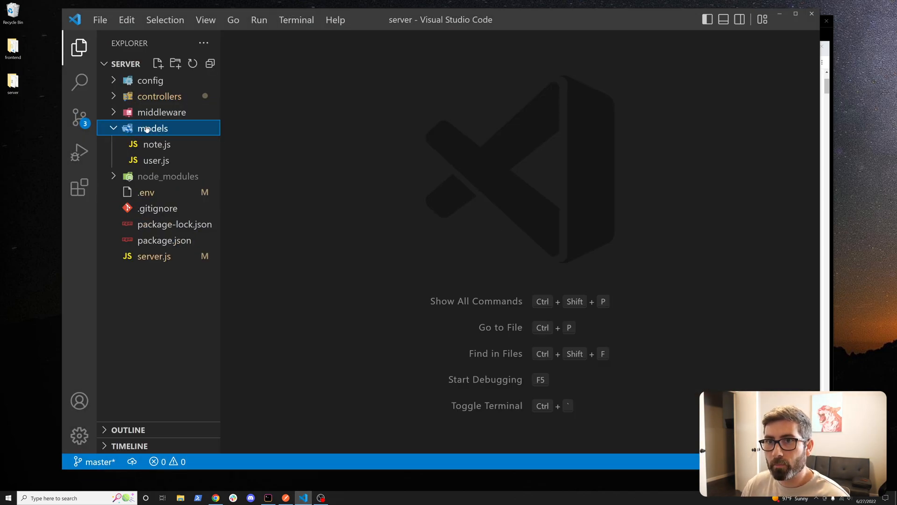
pyautogui.click(156, 160)
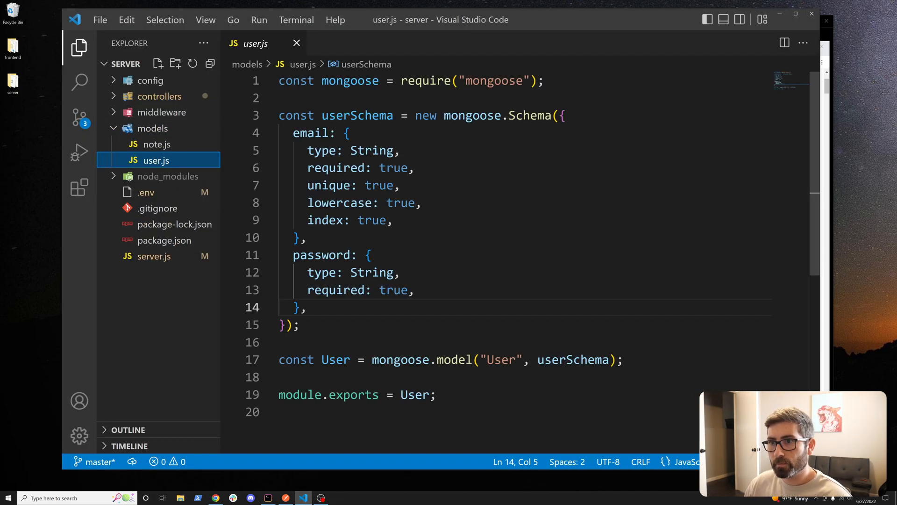
pyautogui.press('Return')
pyautogui.write('note')
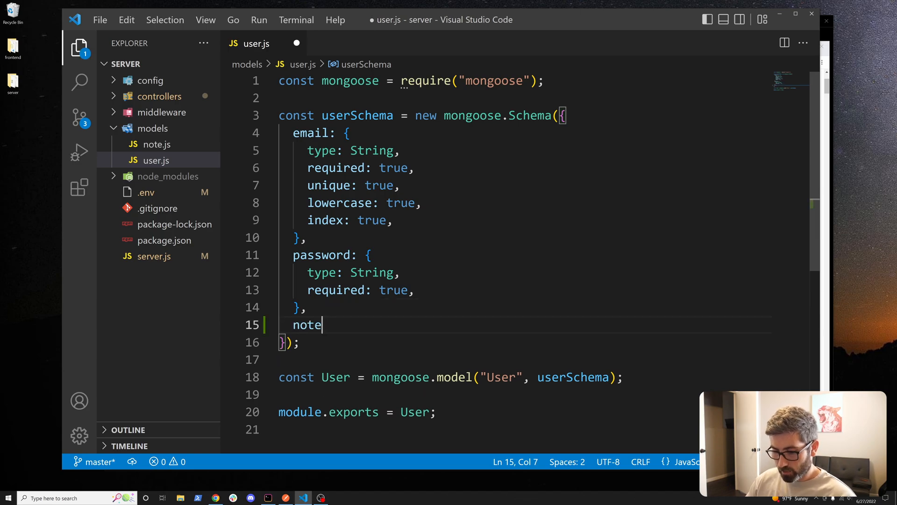
pyautogui.write('s: [')
pyautogui.press('Return')
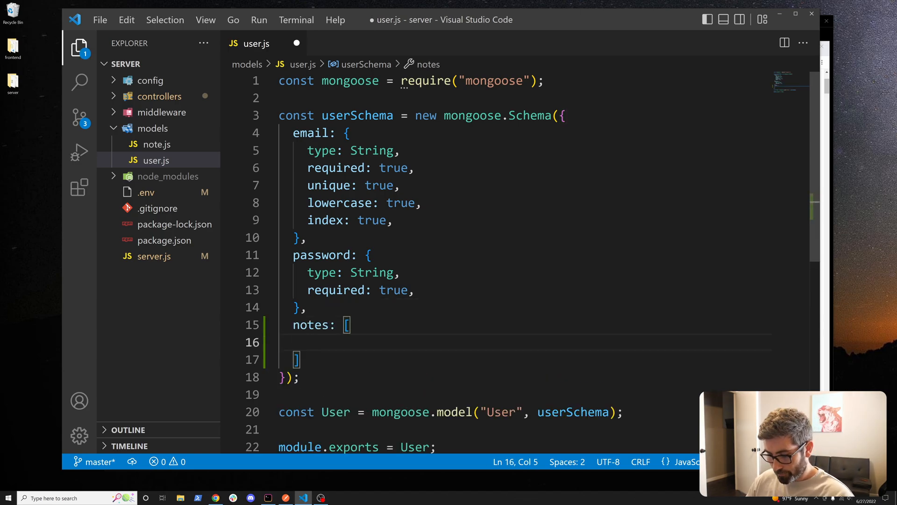
pyautogui.write('{type: ')
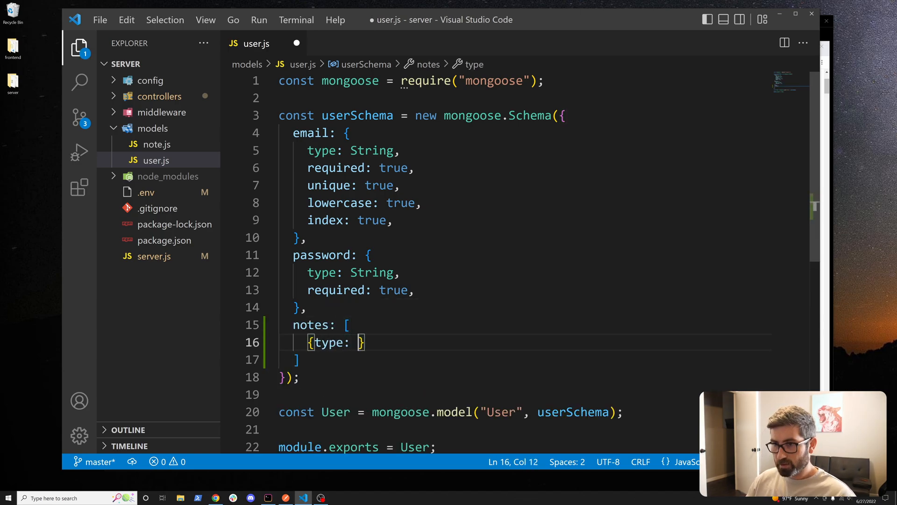
pyautogui.write('mongoose.')
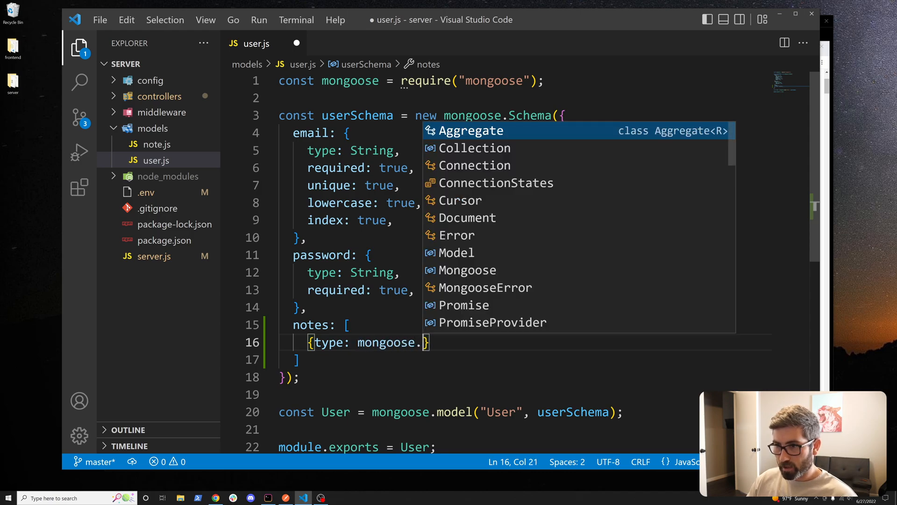
pyautogui.write('Schema.T')
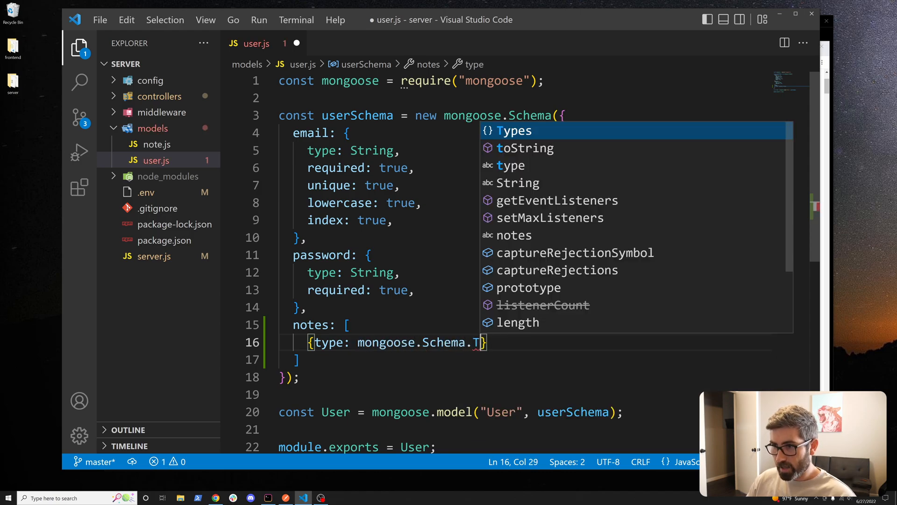
pyautogui.write('ypes.')
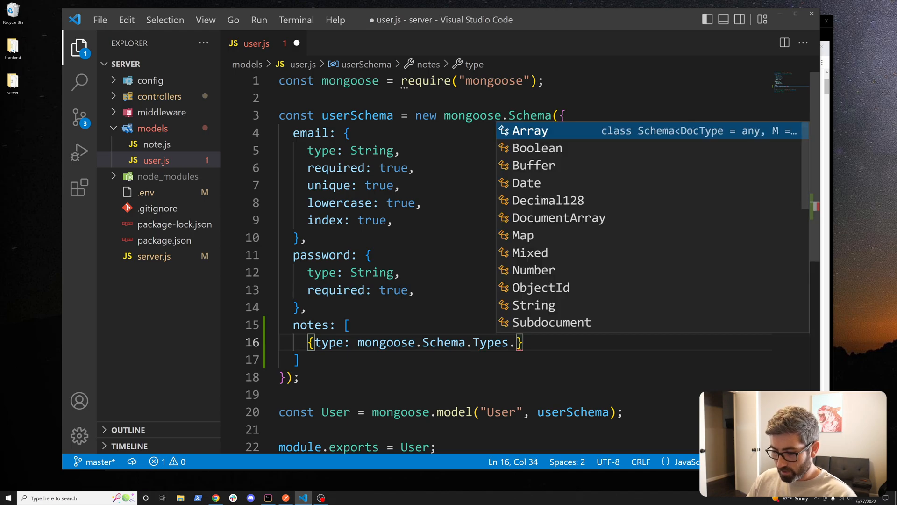
pyautogui.write('Obj')
# Complete notes as [{ type: mongoose.Schema.Types.ObjectId, ref: "Note" }] and save.
pyautogui.press('Tab')
pyautogui.hotkey('ctrl', 's')
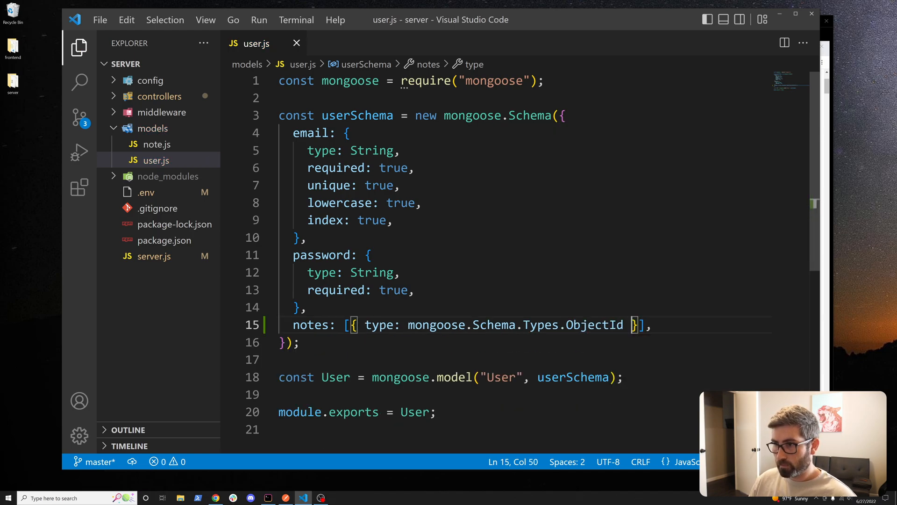
pyautogui.press('Left')
pyautogui.write(', ')
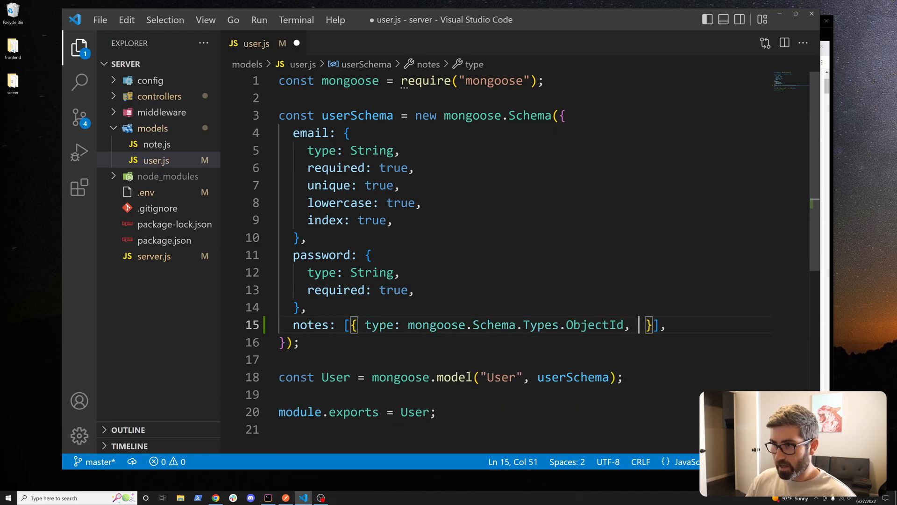
pyautogui.write("ref: '")
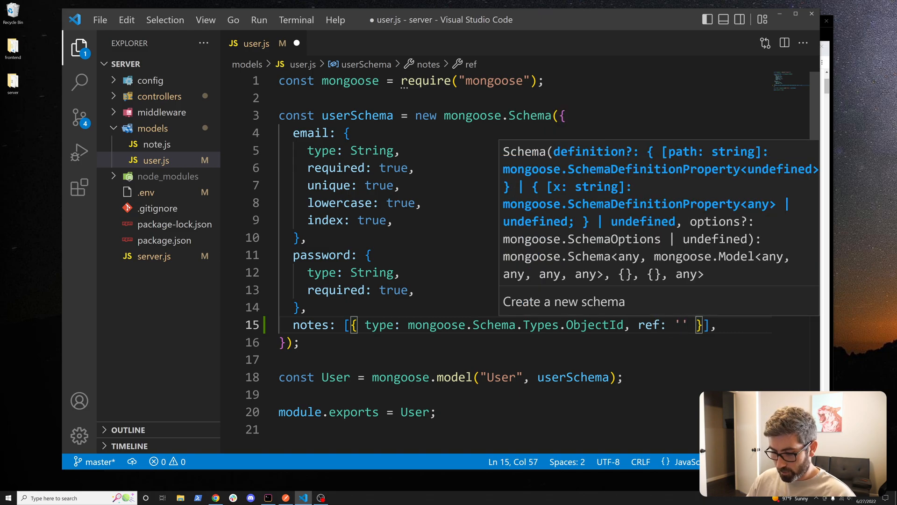
pyautogui.write('Noyt')
pyautogui.press('BackSpace')
pyautogui.press('BackSpace')
pyautogui.write('t')
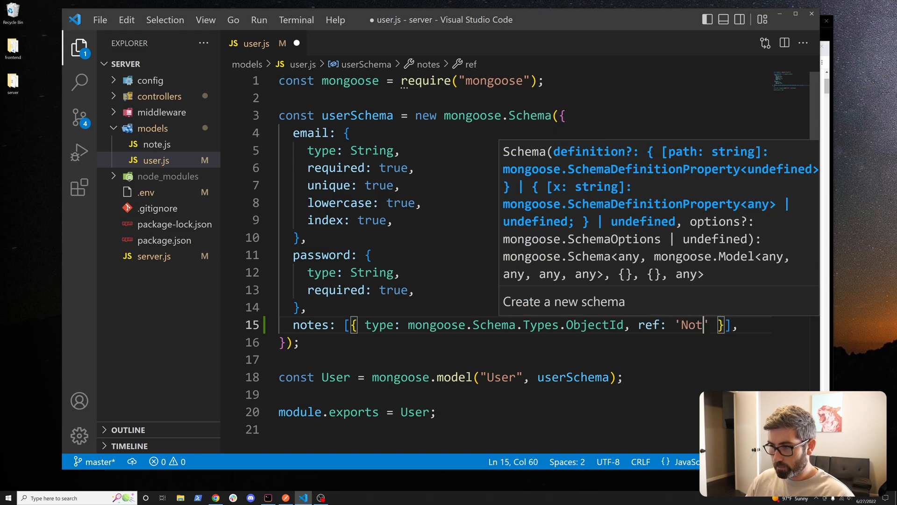
pyautogui.write('e')
pyautogui.hotkey('ctrl', 's')
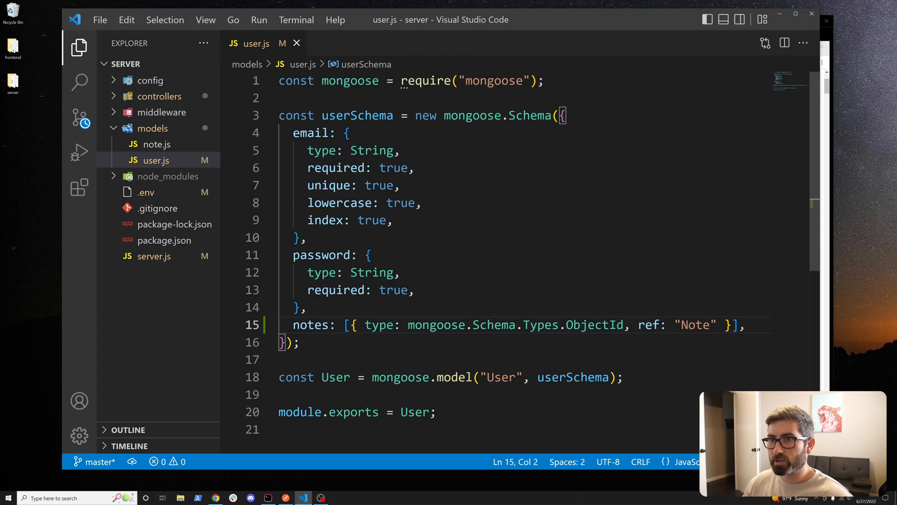
# In models/note.js, add user: { type: mongoose.Schema.Types.ObjectId, ref: "User" } under body and save.
pyautogui.click(157, 145)
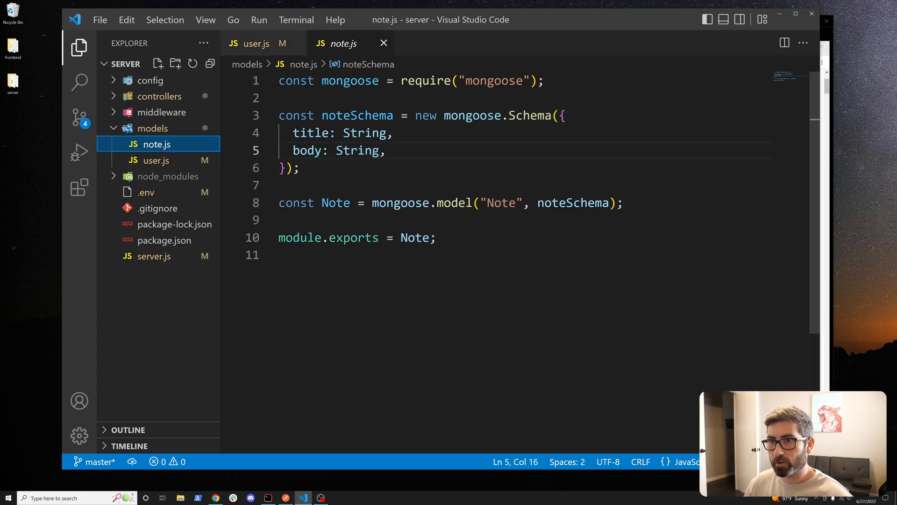
pyautogui.press('Return')
pyautogui.write('use')
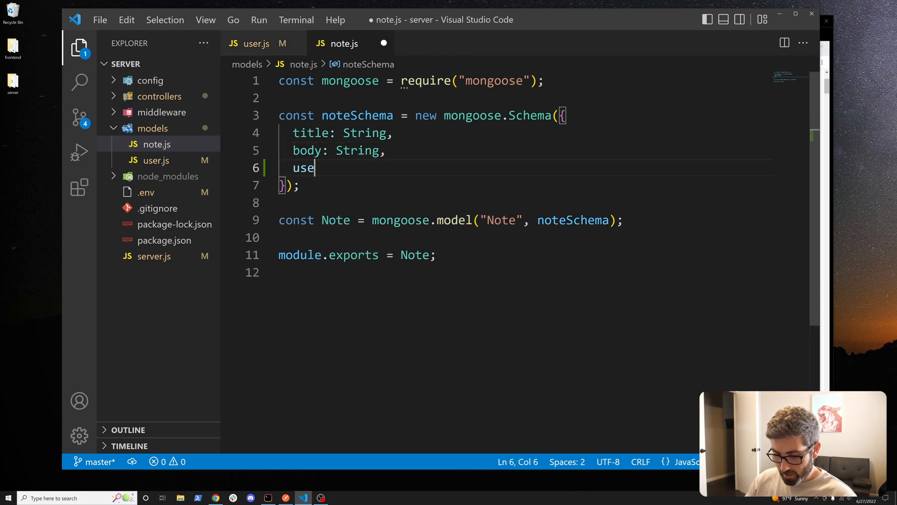
pyautogui.write('r: {')
pyautogui.press('Return')
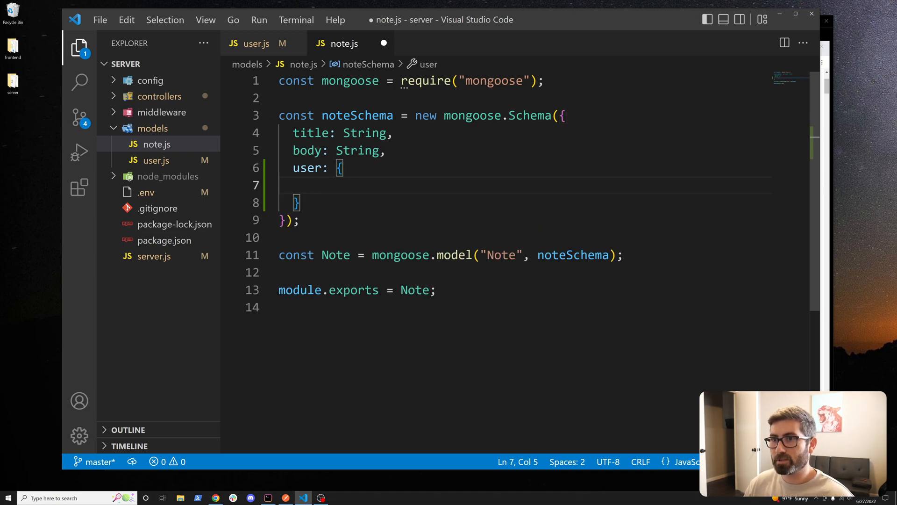
pyautogui.write('type: ')
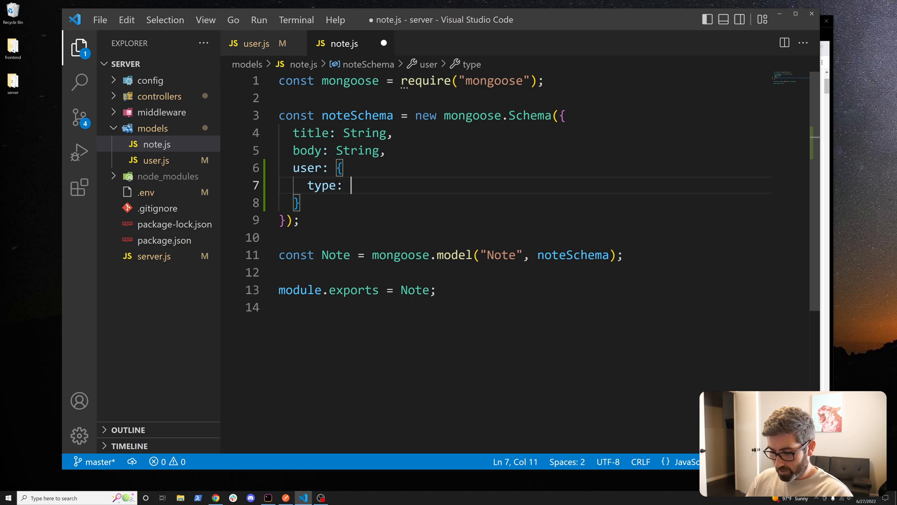
pyautogui.write('mongoose.S')
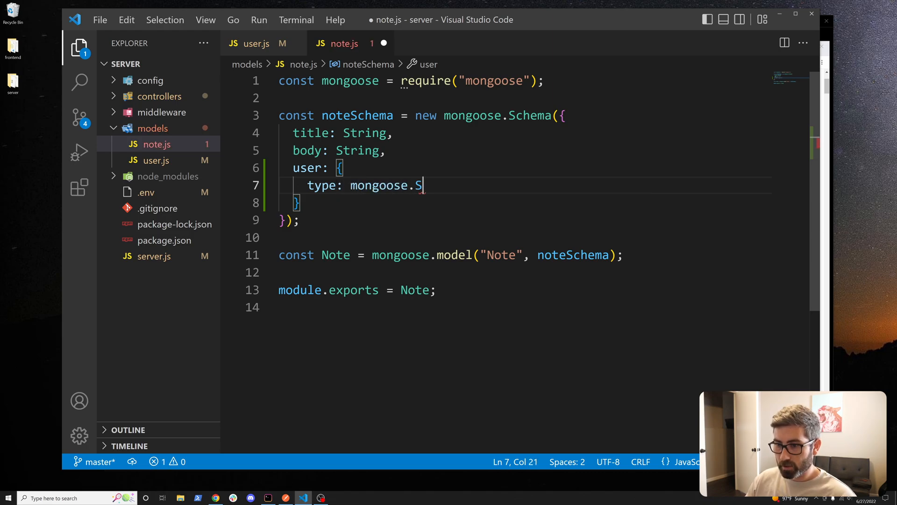
pyautogui.write('chema.Type')
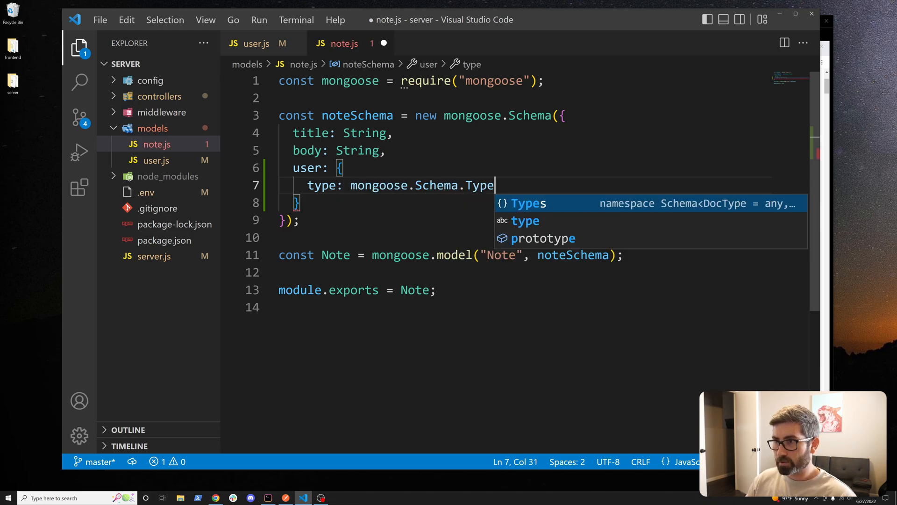
pyautogui.write('s.O')
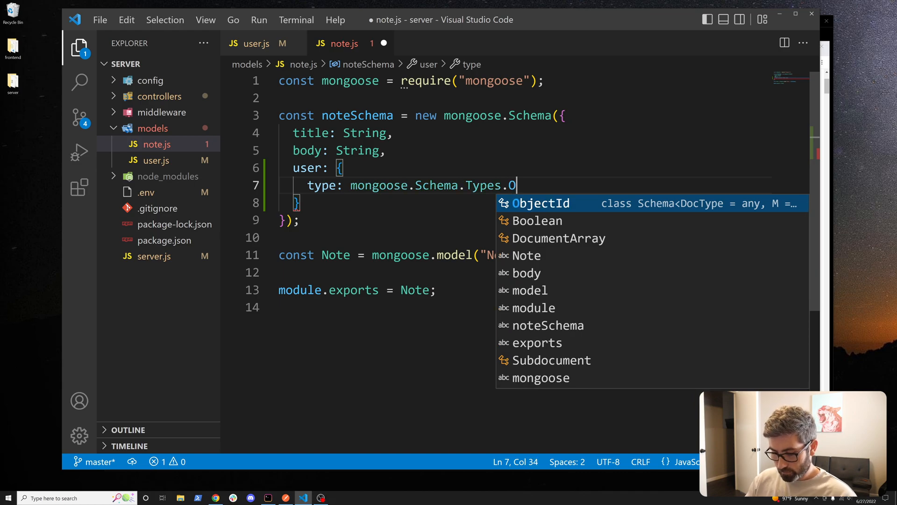
pyautogui.write('b')
pyautogui.press('Tab')
pyautogui.write(',')
pyautogui.press('Return')
pyautogui.write('r')
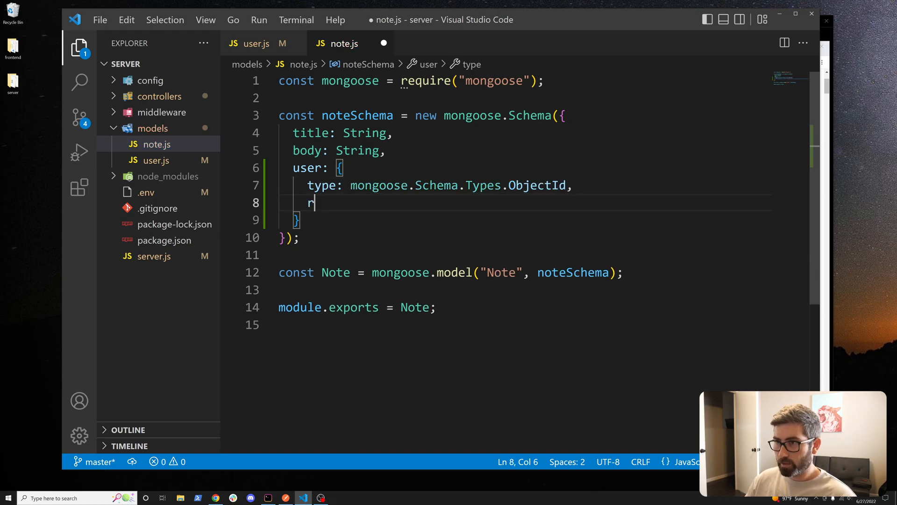
pyautogui.write("ef: '")
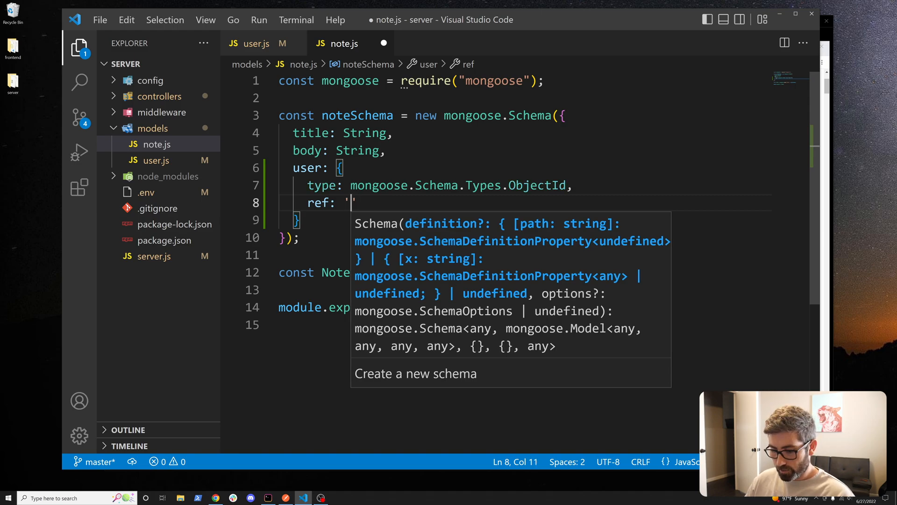
pyautogui.write('User')
pyautogui.hotkey('ctrl', 's')
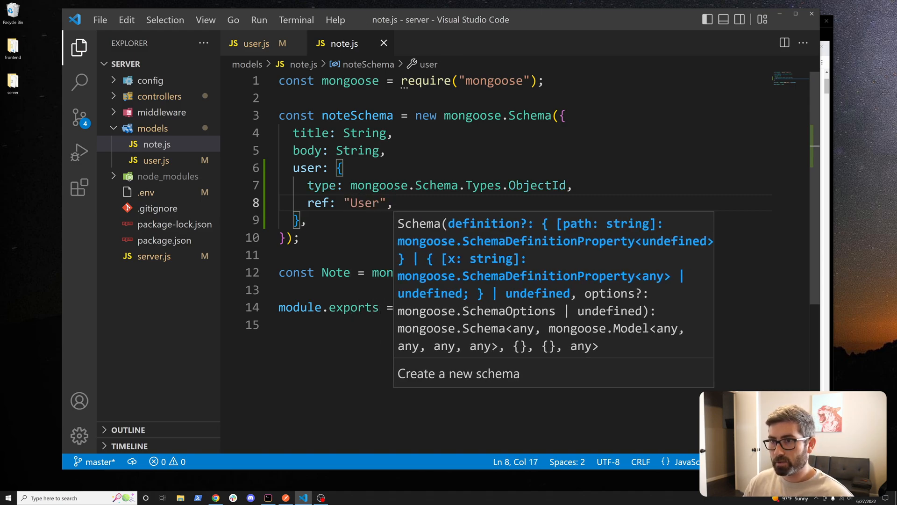
pyautogui.click(322, 185)
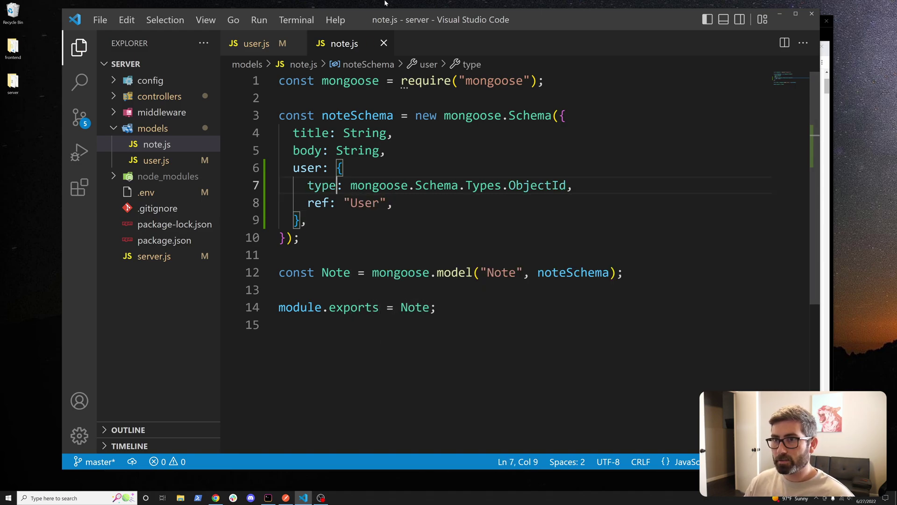
# In notesController.js, change fetchNotes to Note.find({ user: req.user._id }) and save.
pyautogui.click(159, 95)
pyautogui.click(179, 112)
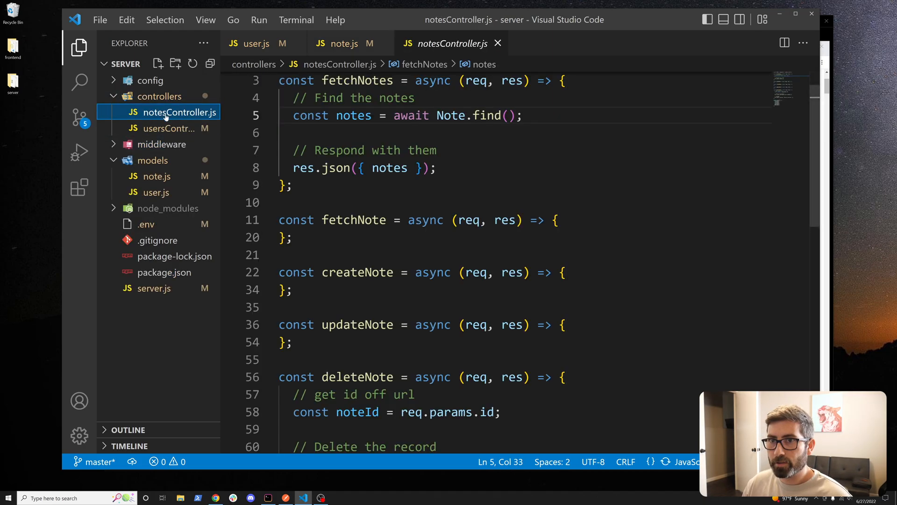
pyautogui.click(436, 203)
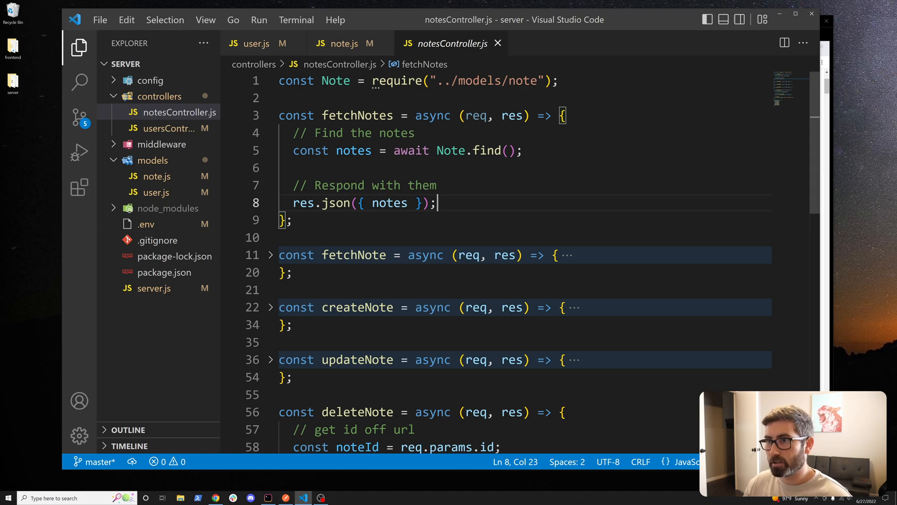
pyautogui.click(308, 150)
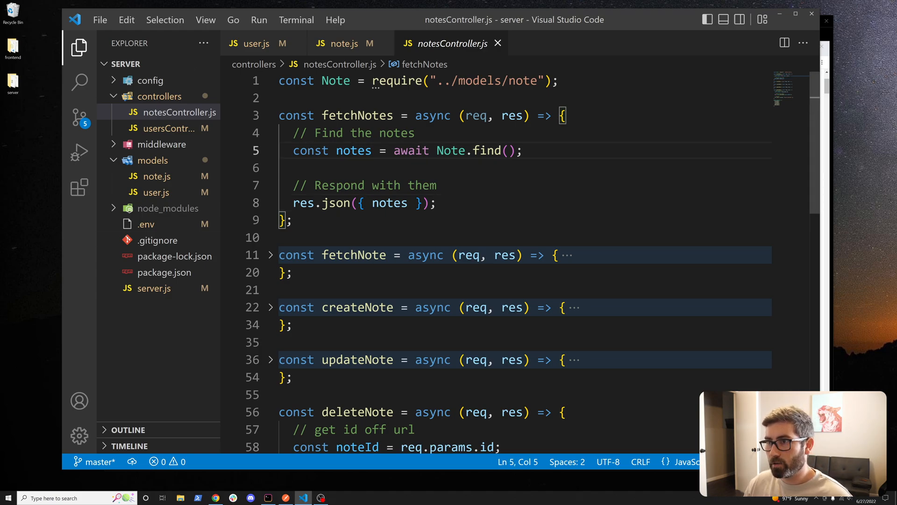
pyautogui.press('End')
pyautogui.press('Left')
pyautogui.press('Left')
pyautogui.write('{')
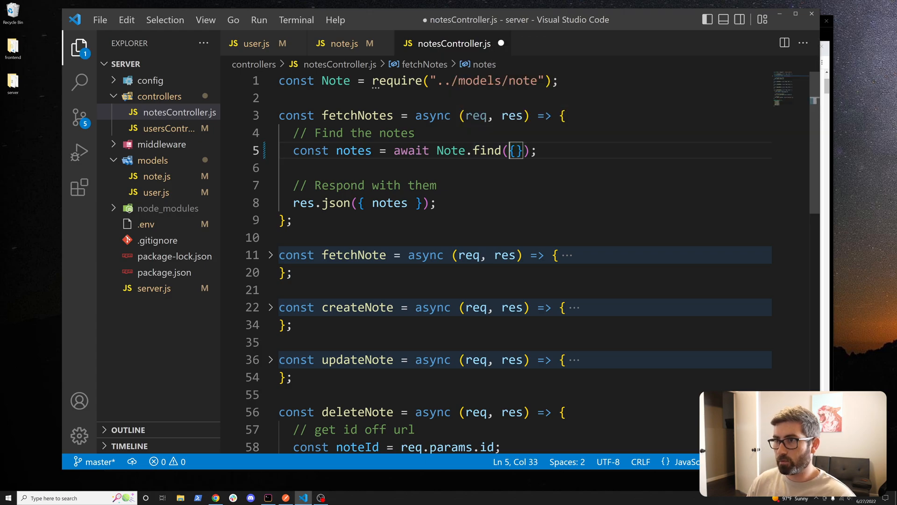
pyautogui.write('user: ')
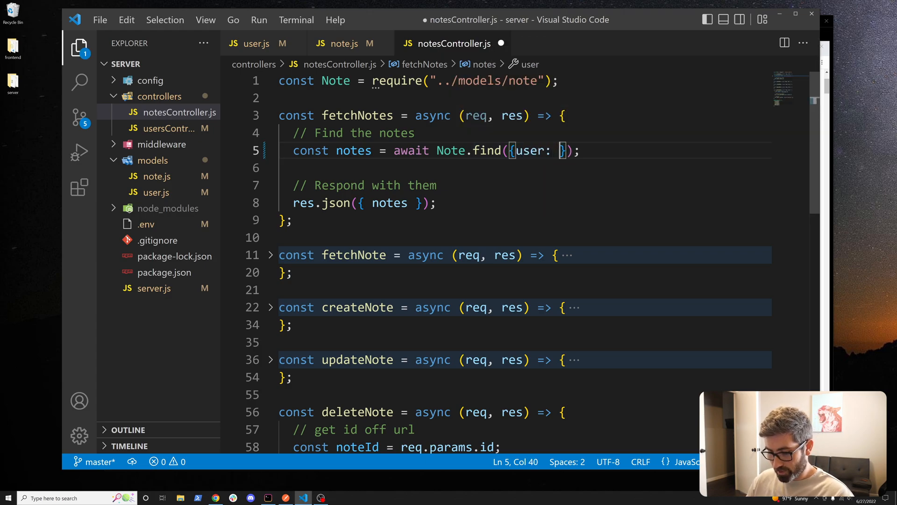
pyautogui.write('req.u')
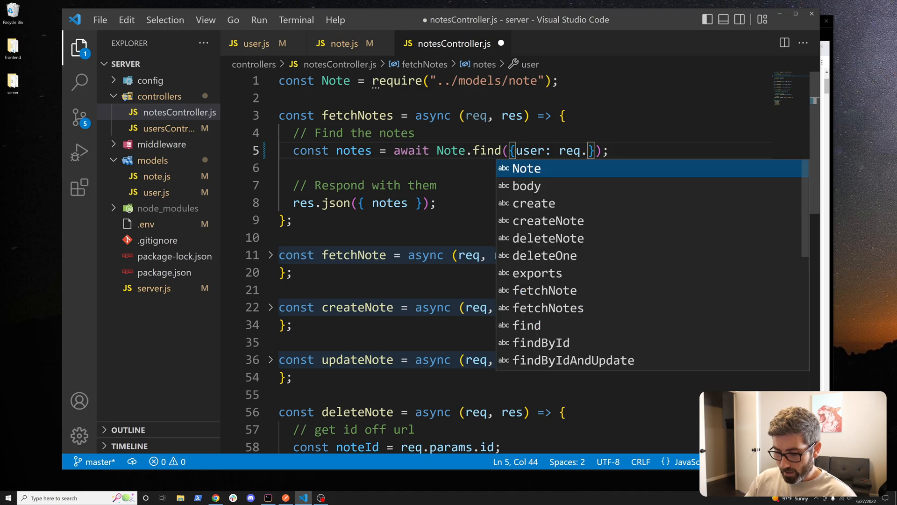
pyautogui.write('ser._id')
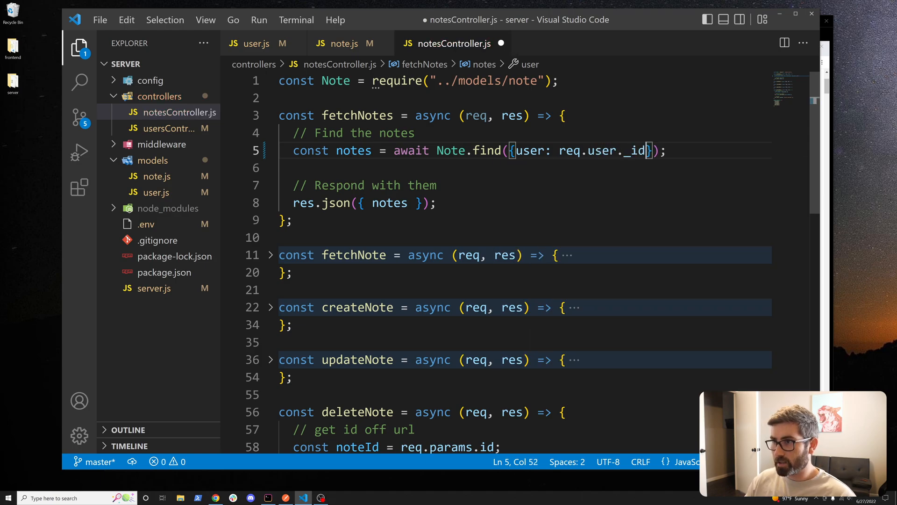
pyautogui.hotkey('ctrl', 's')
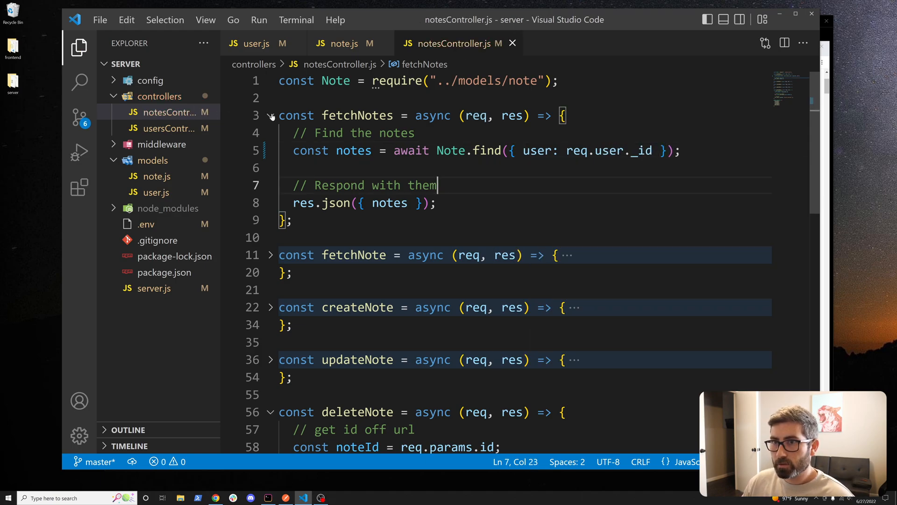
# Fold fetchNotes, unfold fetchNote and replace findById with findOne taking a filter object.
pyautogui.hotkey('ctrl', 'shift', '[')
pyautogui.click(270, 169)
pyautogui.scroll(-3, 448, 211)
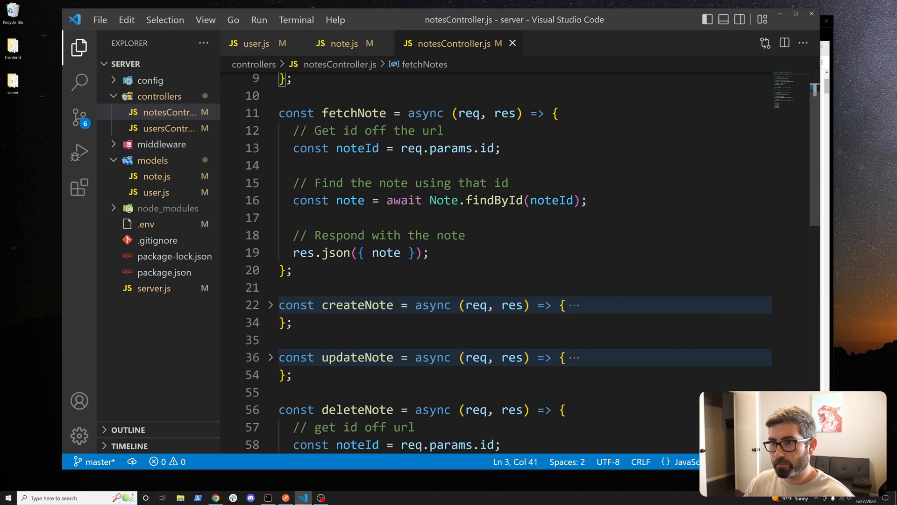
pyautogui.click(372, 200)
pyautogui.scroll(3, 449, 246)
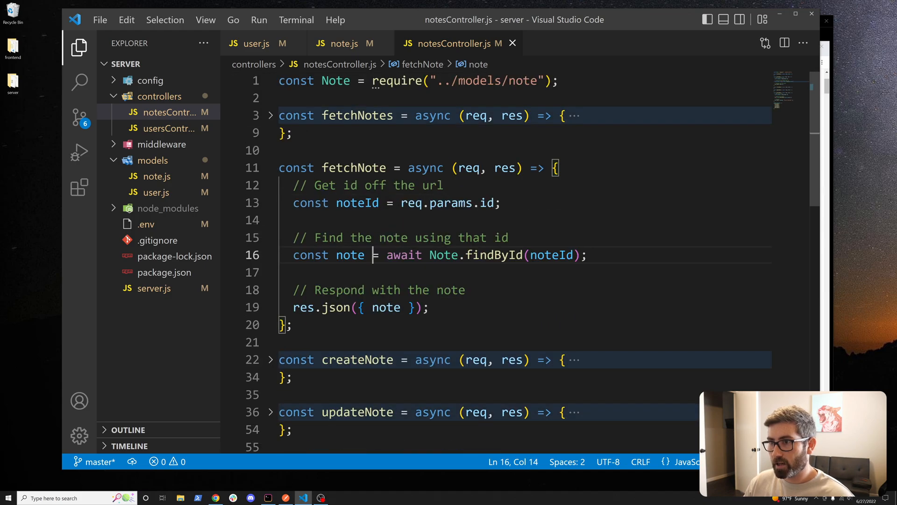
pyautogui.doubleClick(493, 255)
pyautogui.write('find')
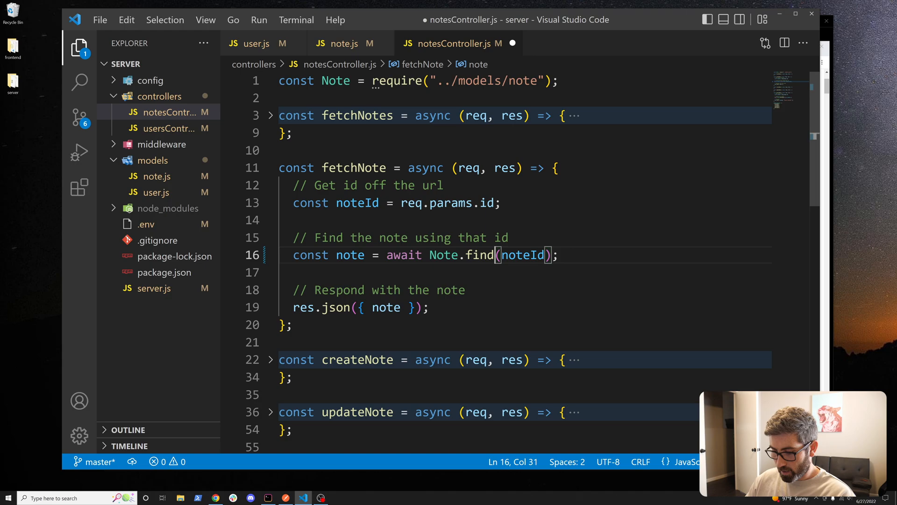
pyautogui.write('O(note')
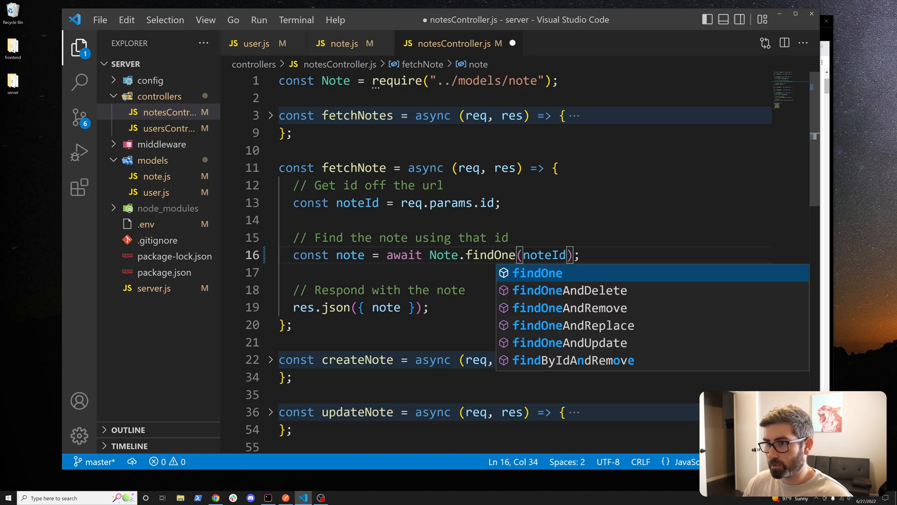
pyautogui.press('Escape')
pyautogui.press('Right')
pyautogui.write('{')
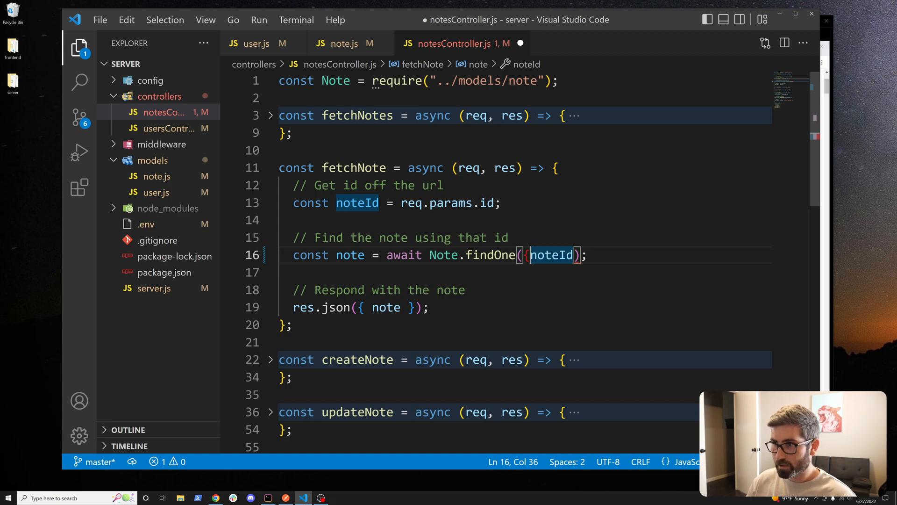
pyautogui.write('_id')
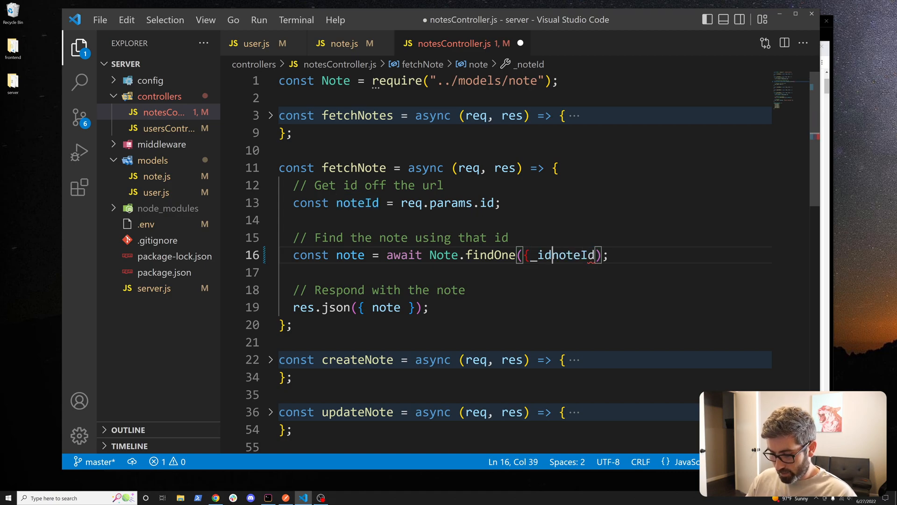
pyautogui.write(':')
# Fill the findOne filter with { _id: noteId, user: req.user._id } and save.
pyautogui.press('Right')
pyautogui.press('Right')
pyautogui.press('Right')
pyautogui.press('Right')
pyautogui.press('Right')
pyautogui.press('Right')
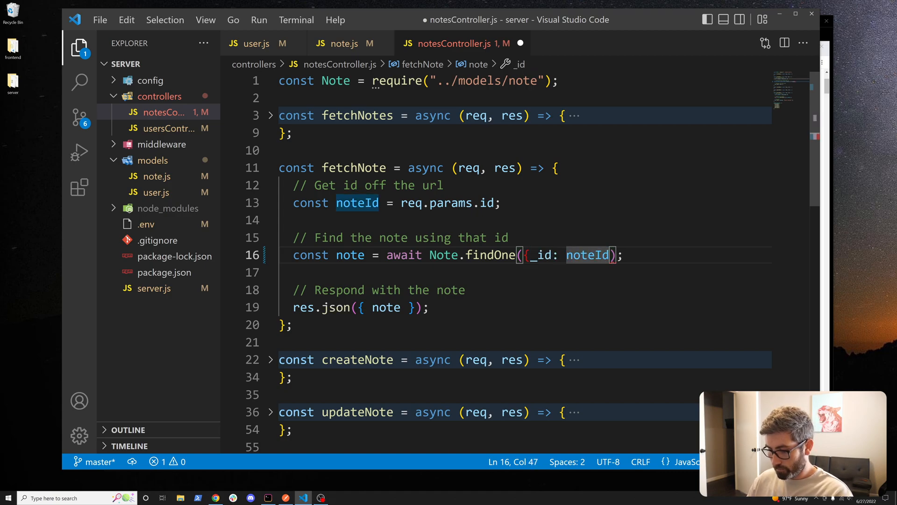
pyautogui.write('}')
pyautogui.press('Left')
pyautogui.write(', user')
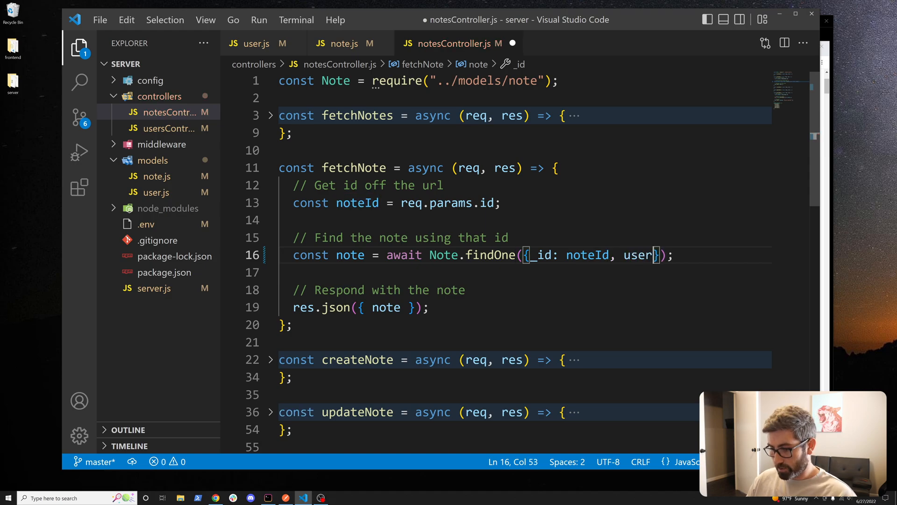
pyautogui.write(': req.user')
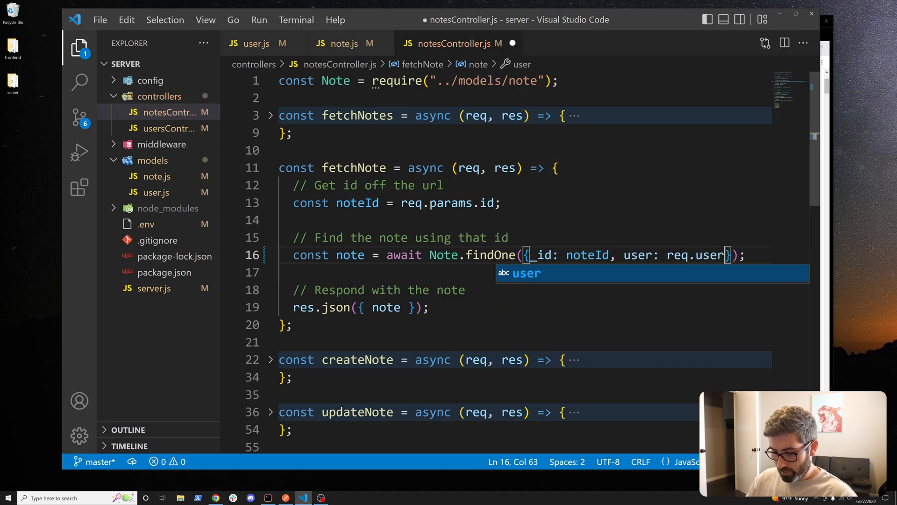
pyautogui.write('._id')
pyautogui.hotkey('ctrl', 's')
pyautogui.click(473, 236)
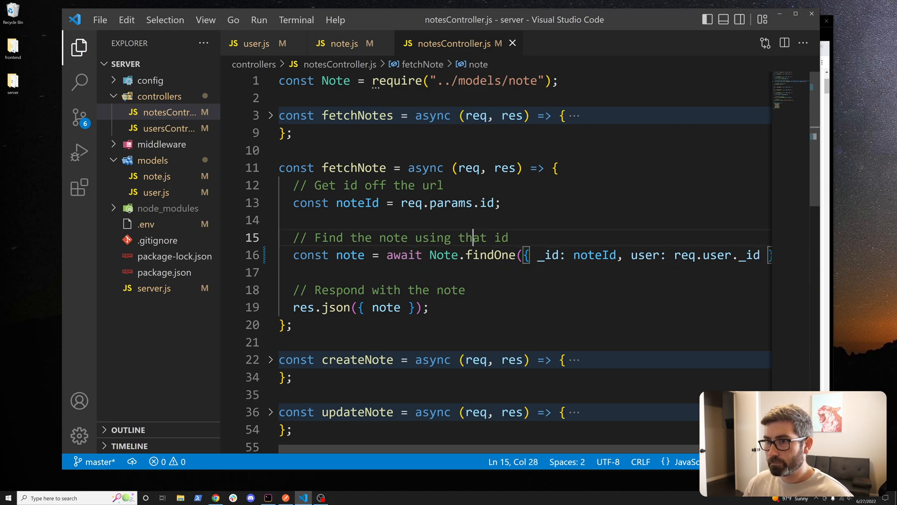
# Add user: req.user._id after body in createNote's Note.create call, save and fold the function.
pyautogui.click(270, 169)
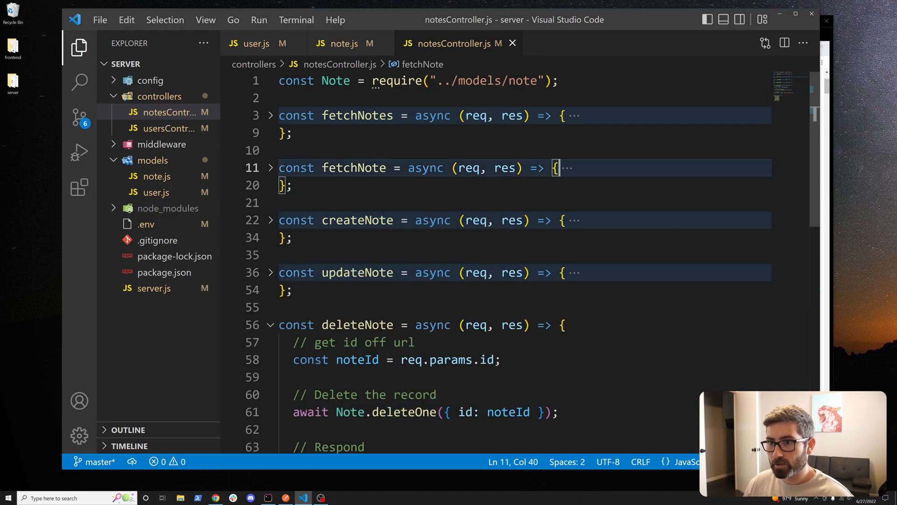
pyautogui.click(270, 221)
pyautogui.scroll(-3, 490, 246)
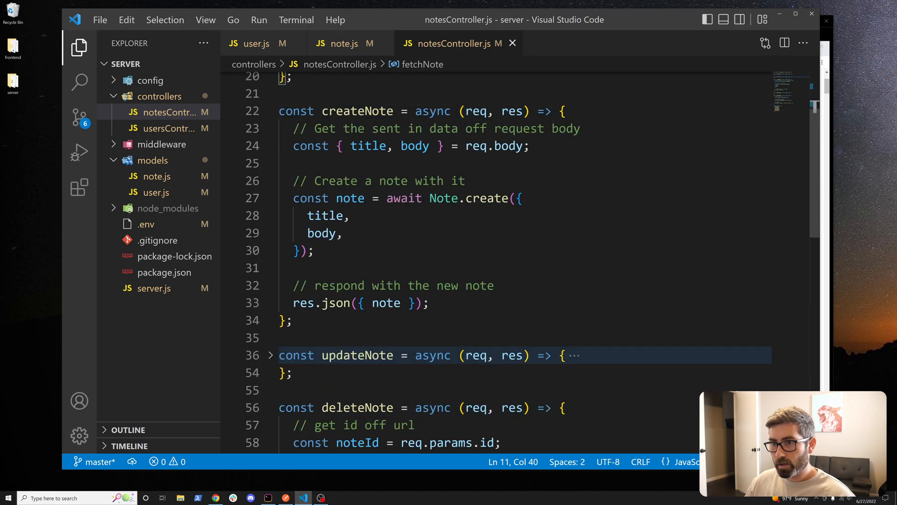
pyautogui.scroll(3, 491, 245)
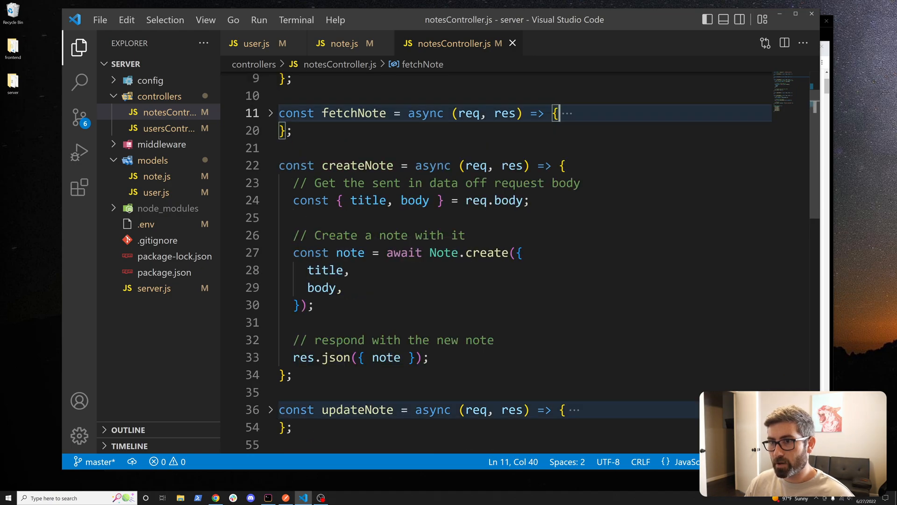
pyautogui.click(348, 288)
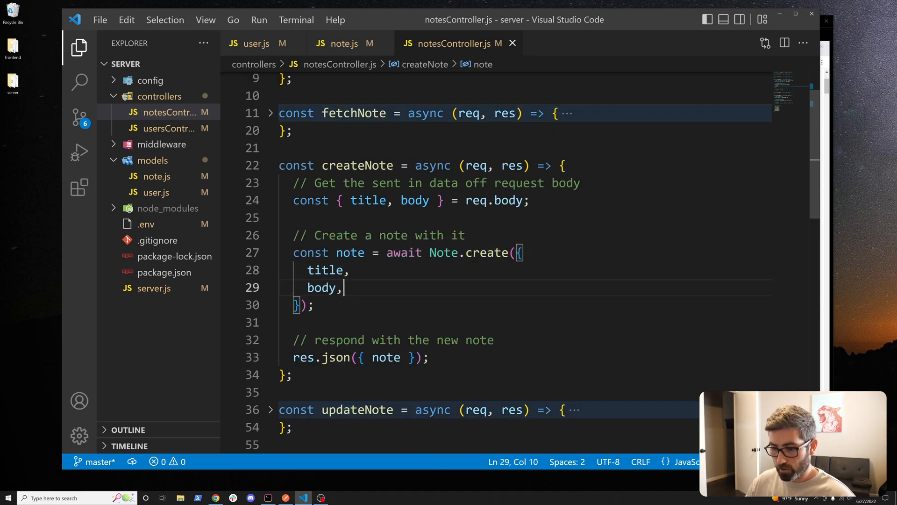
pyautogui.press('Return')
pyautogui.write('user: req.use')
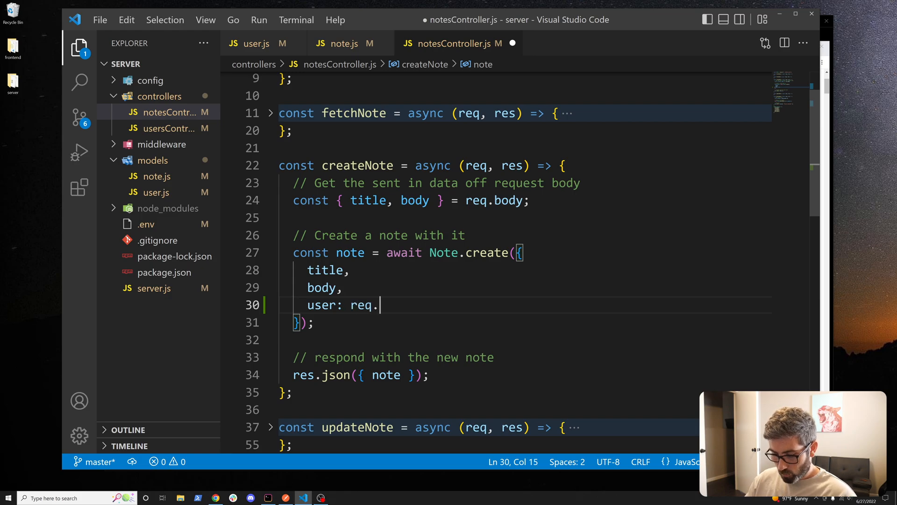
pyautogui.write('r._id')
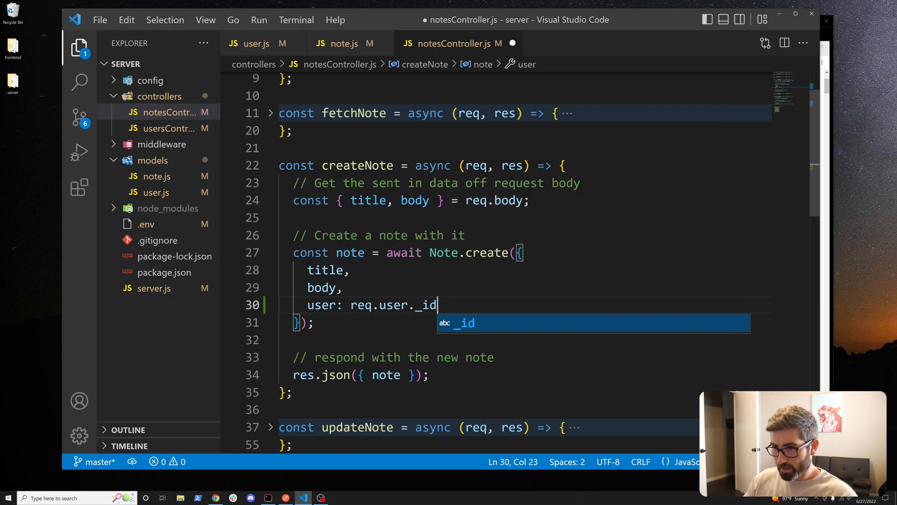
pyautogui.write(',')
pyautogui.hotkey('ctrl', 's')
pyautogui.press('Up')
pyautogui.click(270, 166)
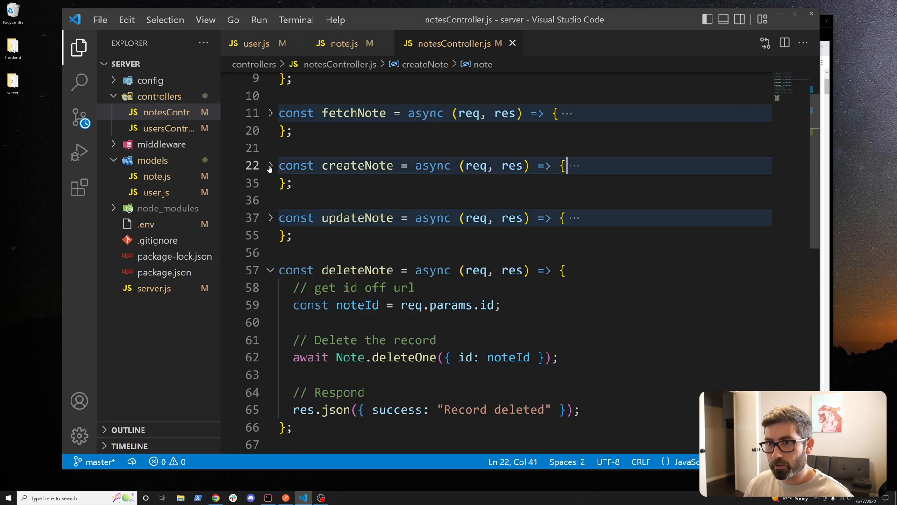
# In updateNote, rename findByIdAndUpdate to findOneAndUpdate and begin a filter object around noteId.
pyautogui.click(270, 218)
pyautogui.scroll(-1, 491, 281)
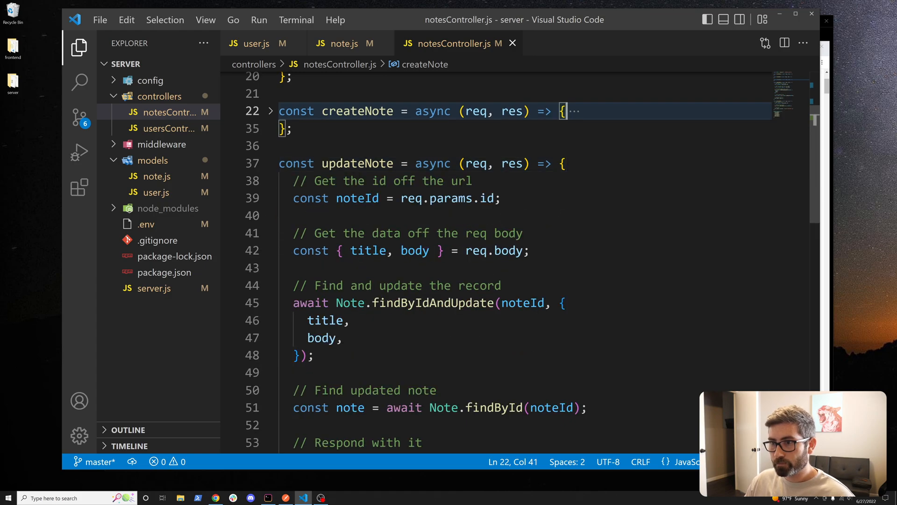
pyautogui.click(423, 302)
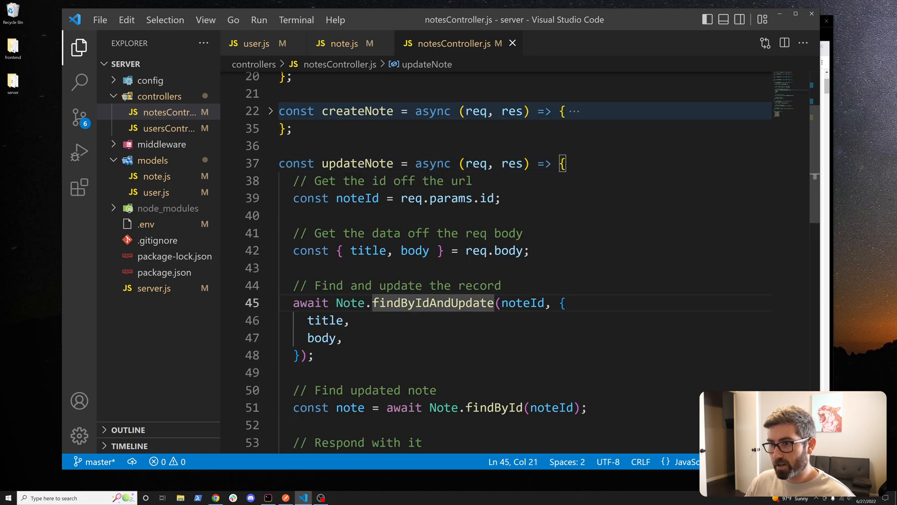
pyautogui.press('Delete')
pyautogui.press('BackSpace')
pyautogui.press('BackSpace')
pyautogui.press('BackSpace')
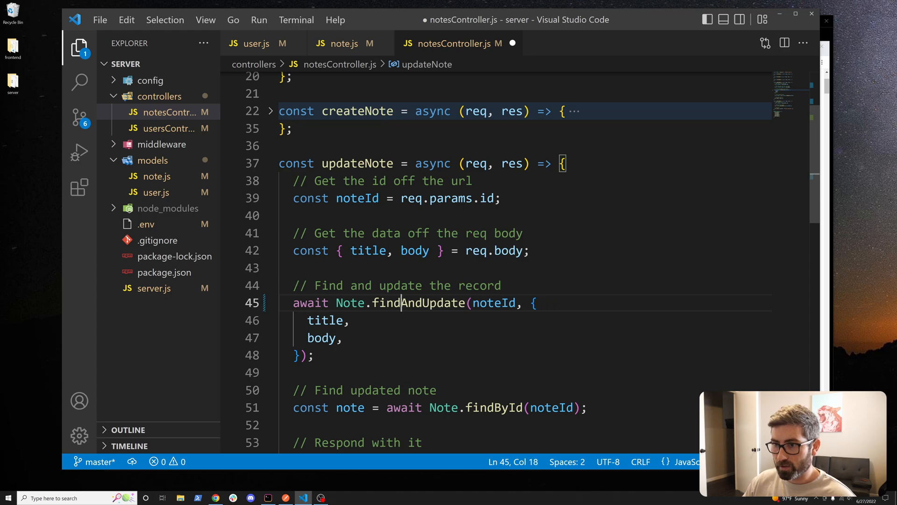
pyautogui.write('One')
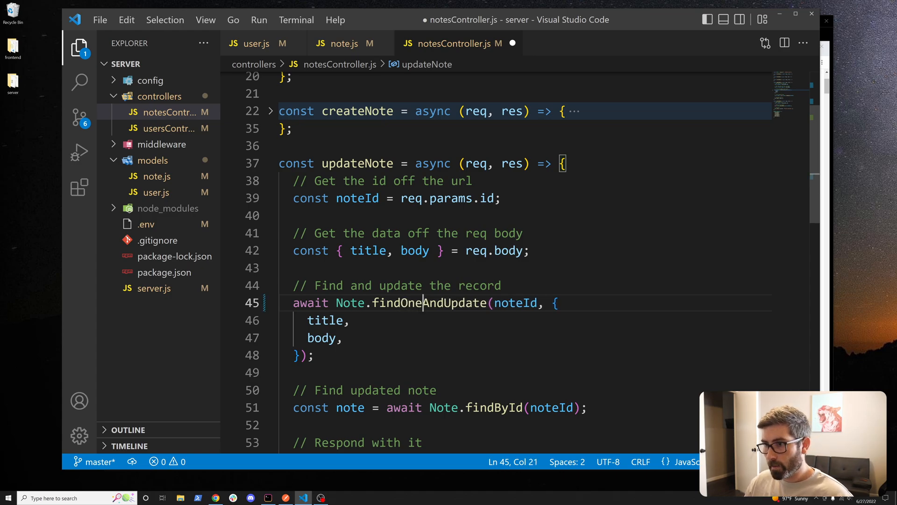
pyautogui.press('End')
pyautogui.write('{ _')
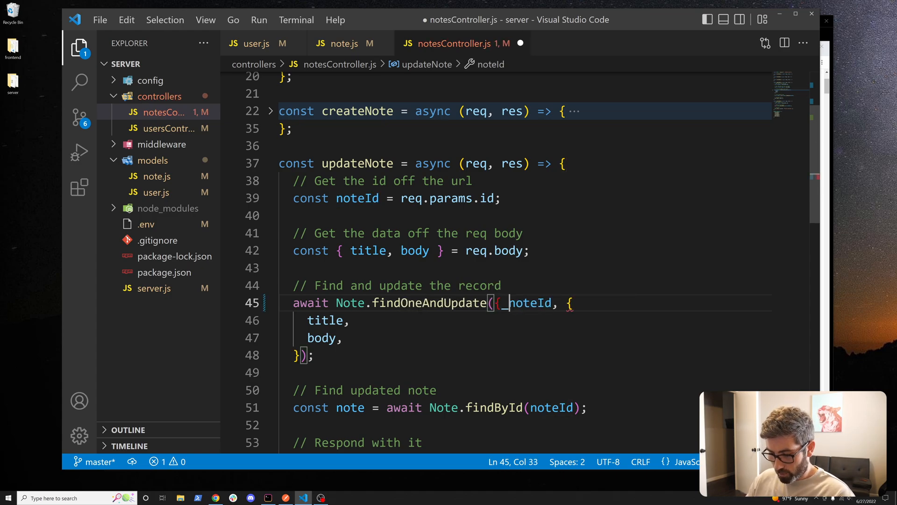
pyautogui.write('id: ')
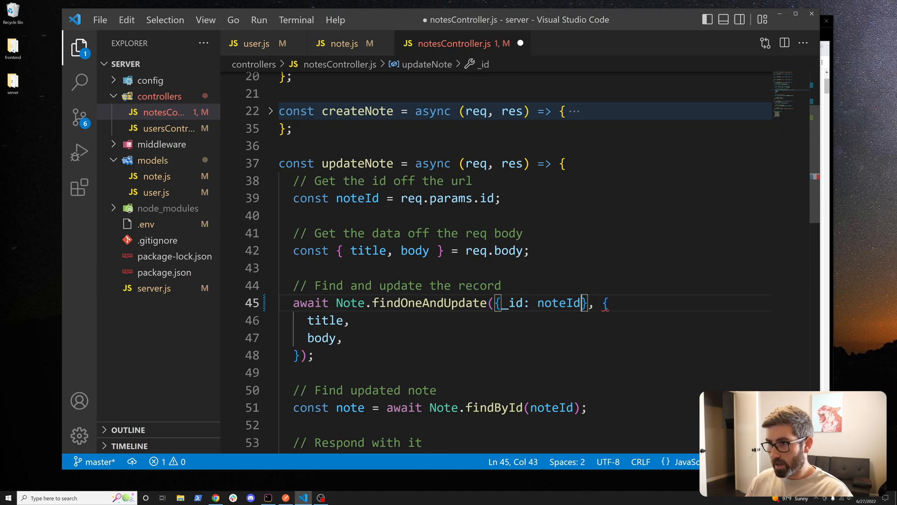
pyautogui.write(', user}: ')
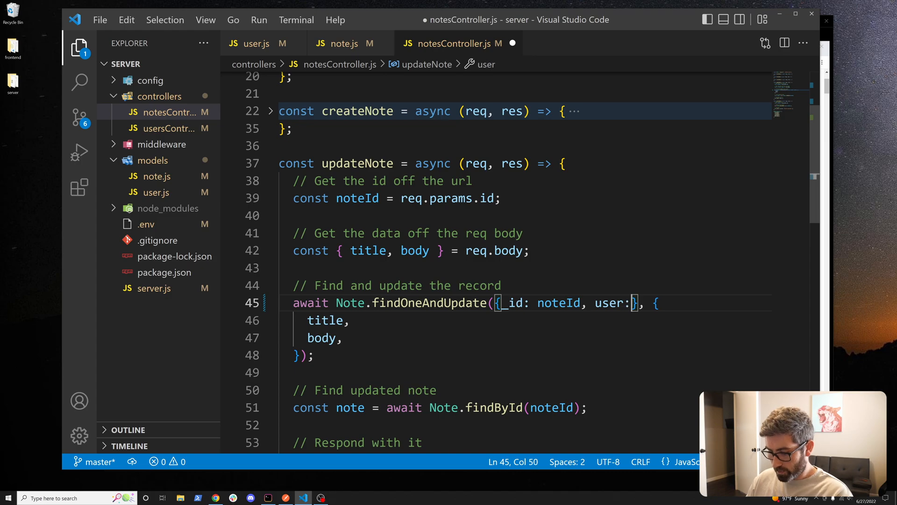
pyautogui.write('req.us')
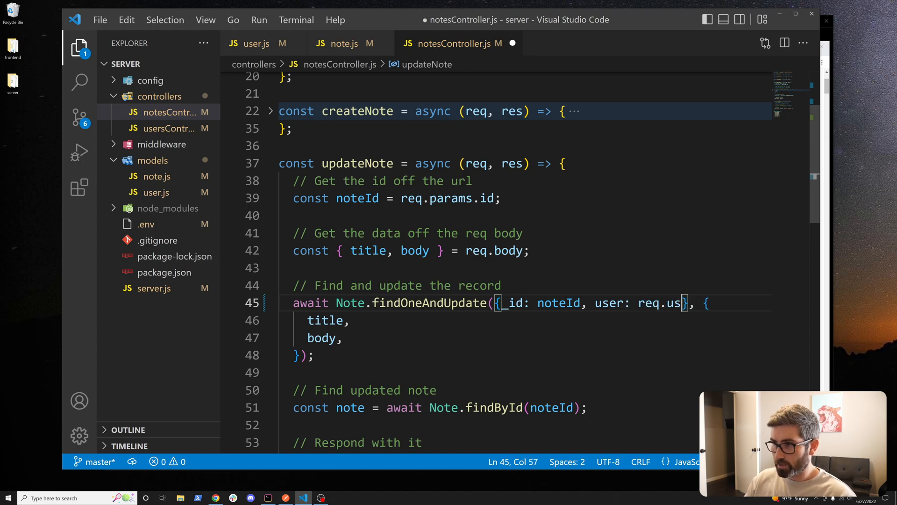
pyautogui.write('er._')
# Finish the filter { _id: noteId, user: req.user._id }, reformat, save and fold updateNote.
pyautogui.press('Tab')
pyautogui.hotkey('alt', 'shift', 'f')
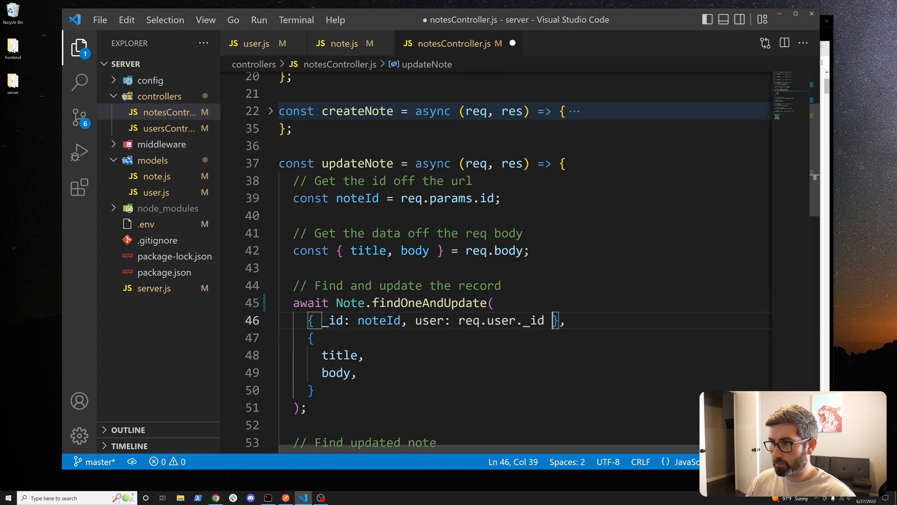
pyautogui.hotkey('ctrl', 's')
pyautogui.click(423, 302)
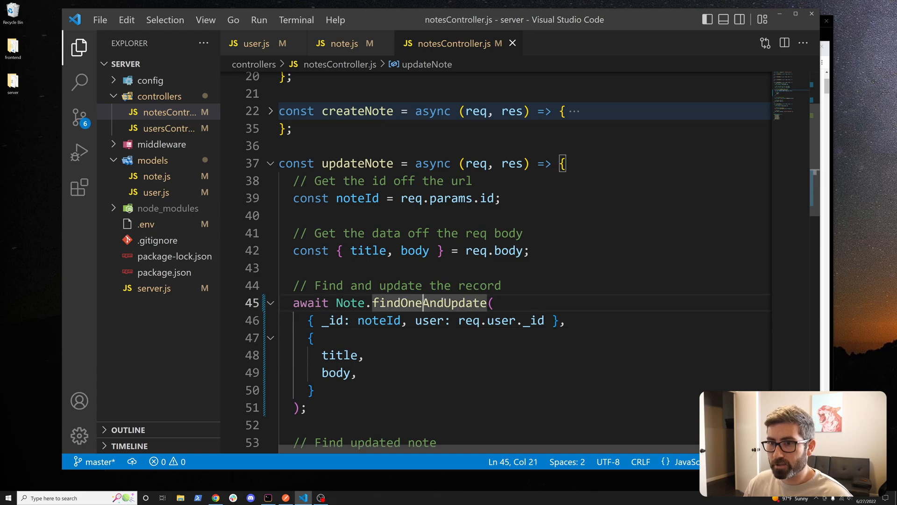
pyautogui.click(271, 163)
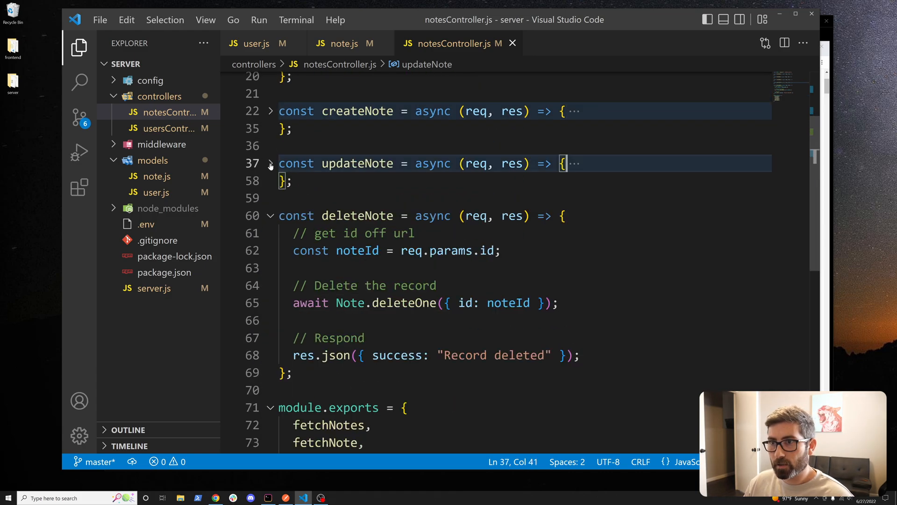
pyautogui.scroll(-1, 490, 245)
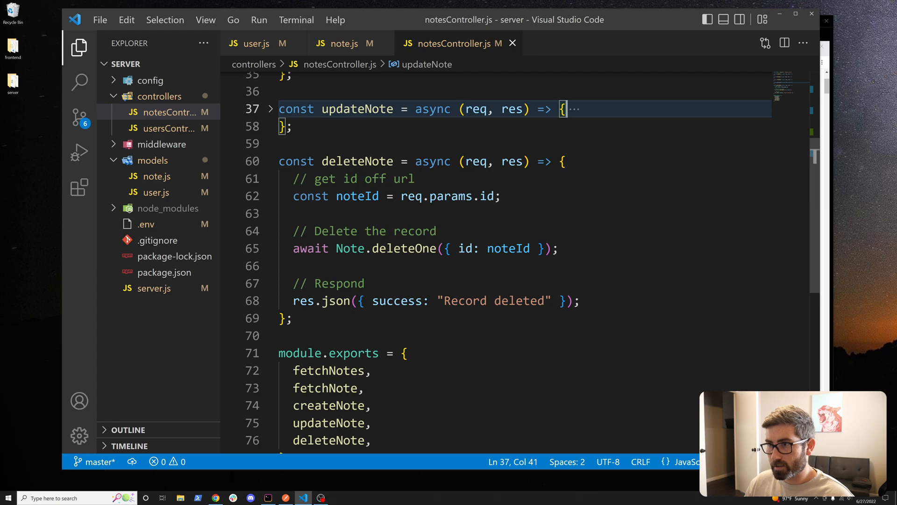
# Add user: req.user._id to deleteNote's deleteOne filter alongside noteId and save.
pyautogui.click(531, 249)
pyautogui.write(', user')
pyautogui.write(': req.use')
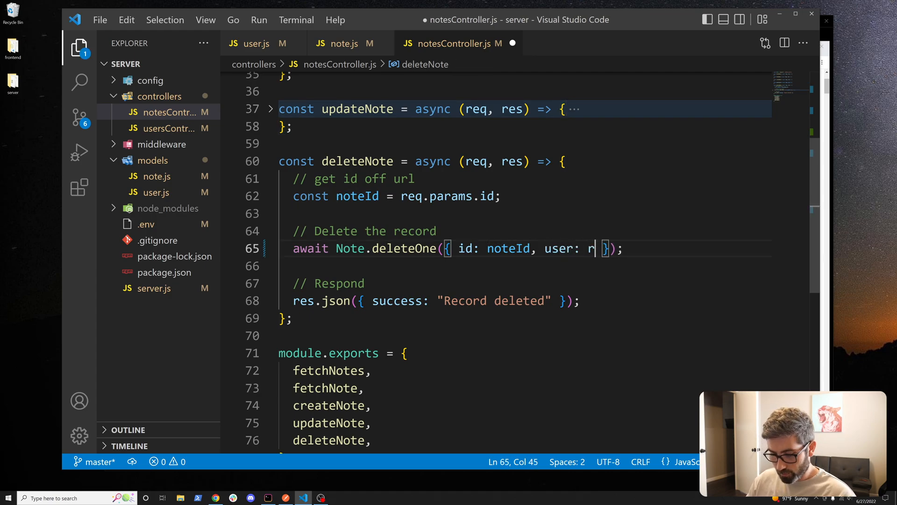
pyautogui.write('r._')
pyautogui.press('BackSpace')
pyautogui.press('BackSpace')
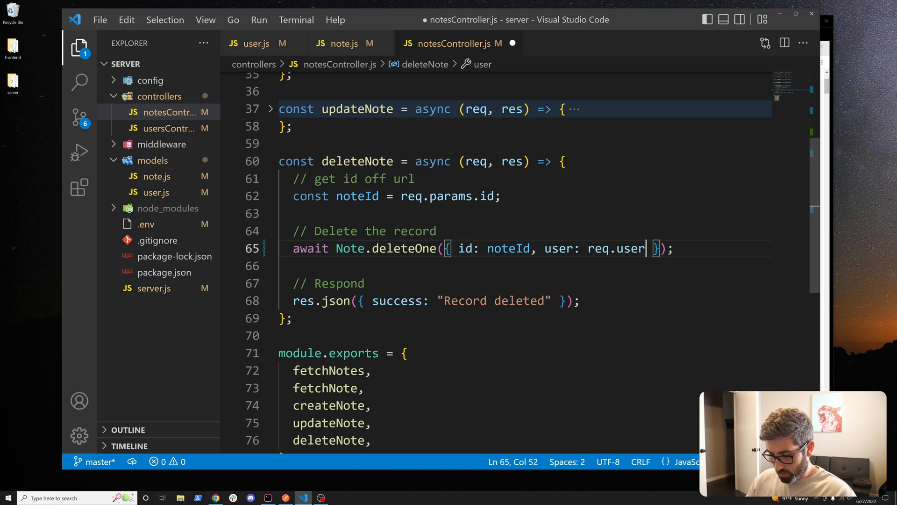
pyautogui.write('._')
pyautogui.press('Tab')
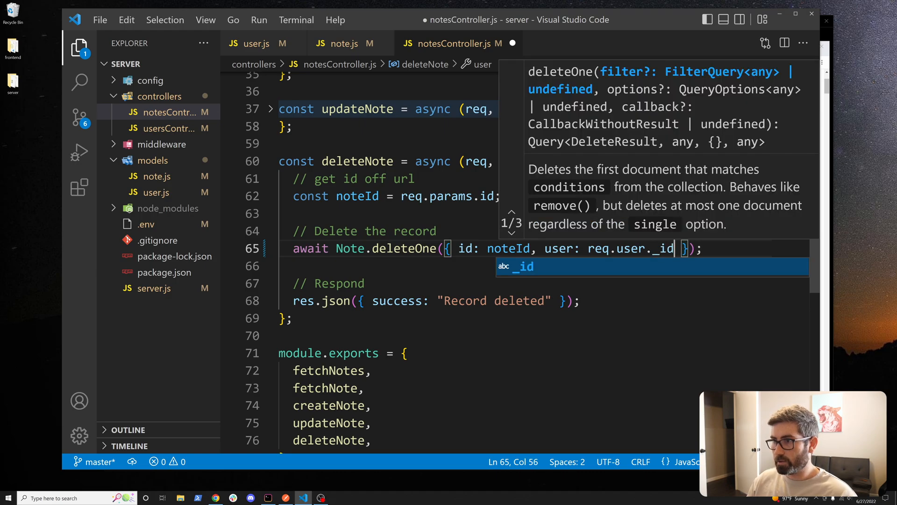
pyautogui.hotkey('ctrl', 's')
pyautogui.press('Down')
pyautogui.press('Down')
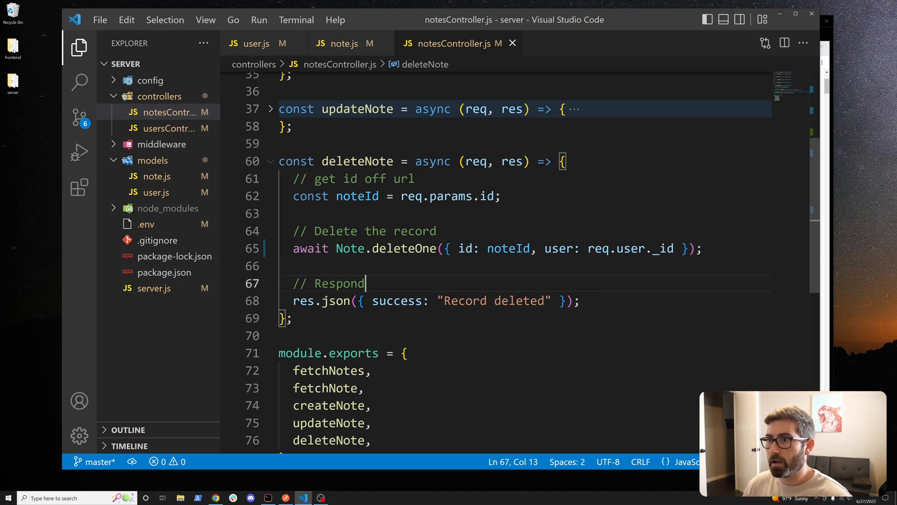
pyautogui.moveTo(545, 248); pyautogui.dragTo(675, 248)
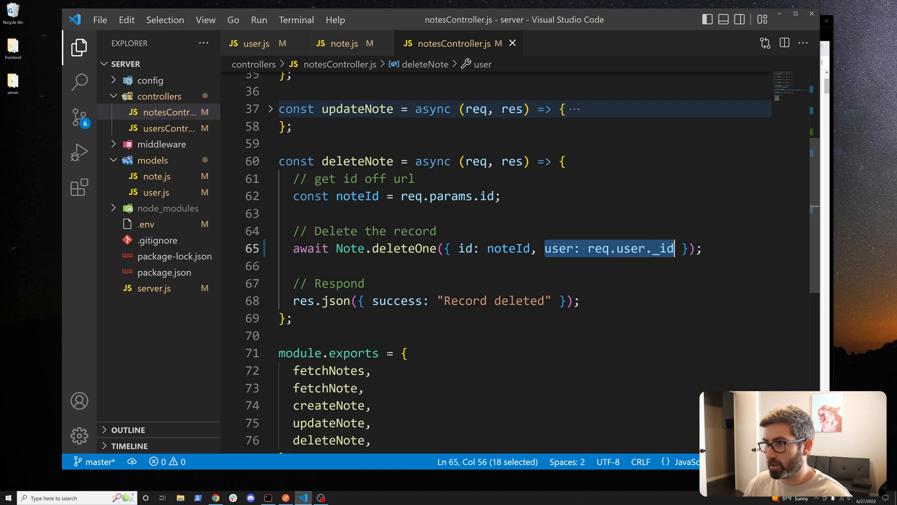
# Reload the React notes page and create two notes titled fwerfwerf.
pyautogui.click(216, 497)
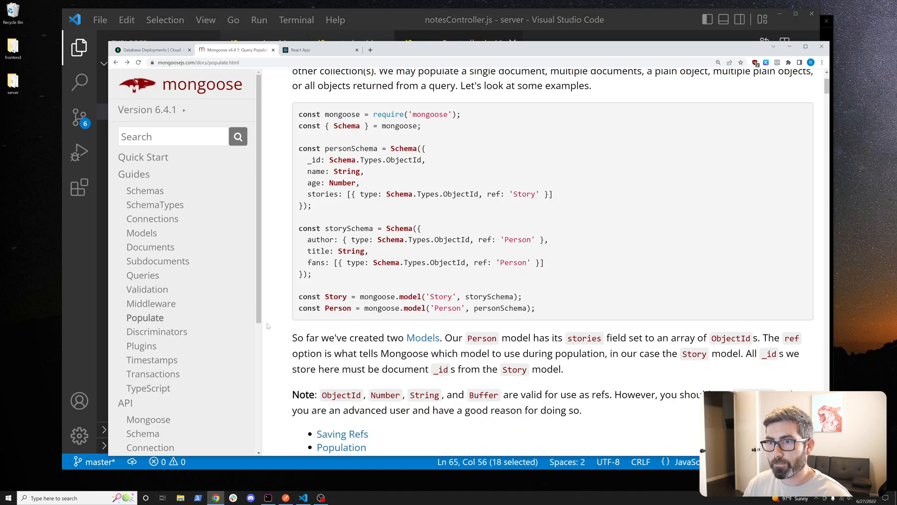
pyautogui.click(308, 49)
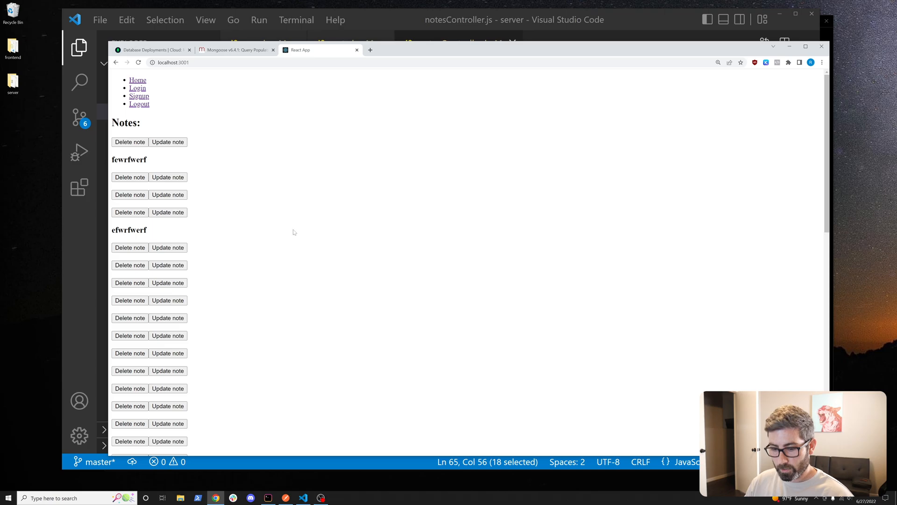
pyautogui.press('F5')
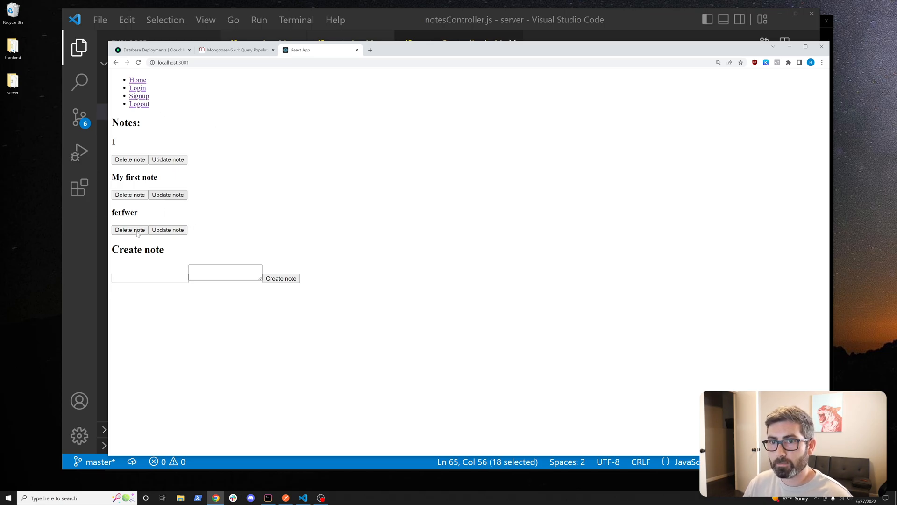
pyautogui.click(140, 278)
pyautogui.press('Tab')
pyautogui.write('werfwerf')
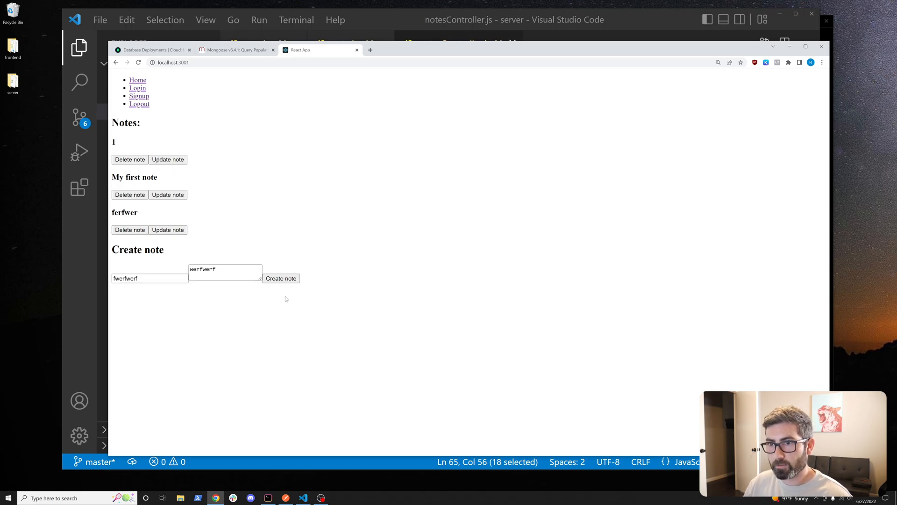
pyautogui.click(281, 278)
pyautogui.click(145, 312)
pyautogui.write('fwerfwerf')
pyautogui.press('Tab')
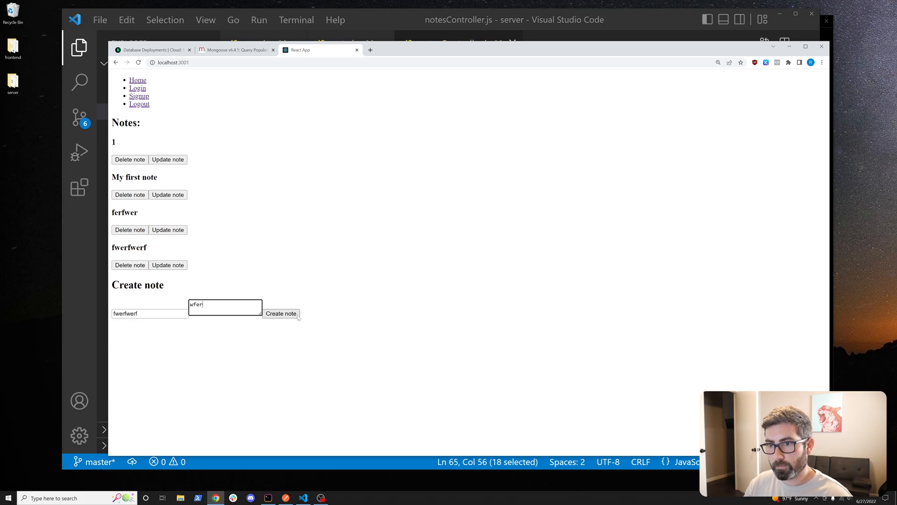
pyautogui.write('efwrfqwrf')
pyautogui.click(281, 314)
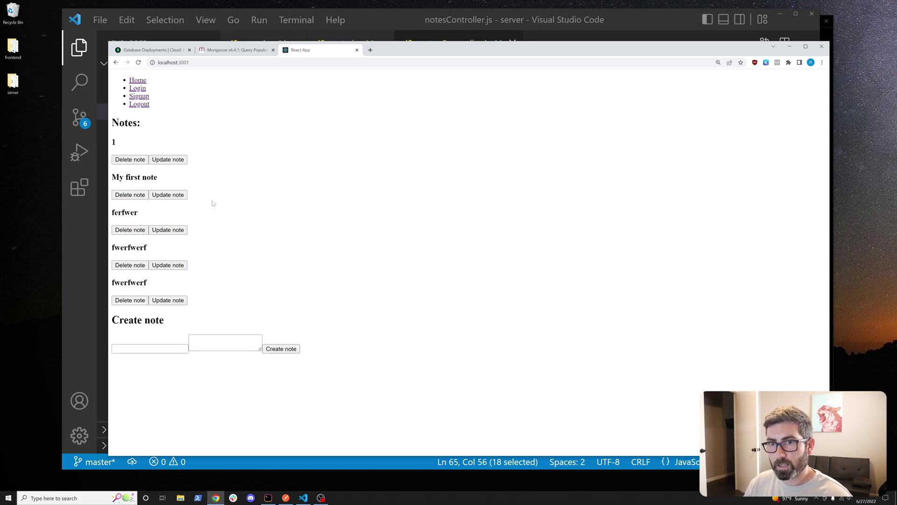
# Delete the note titled 1 and update My first note to My first note123.
pyautogui.click(130, 159)
pyautogui.click(168, 159)
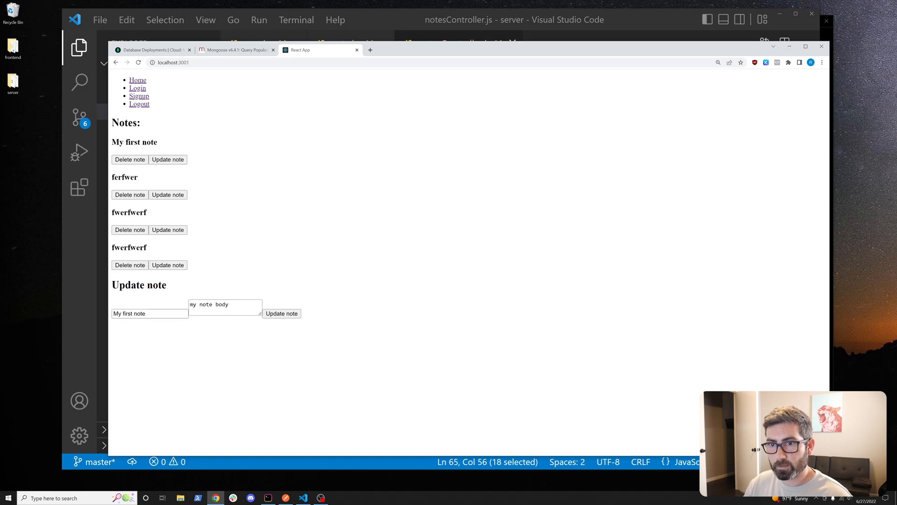
pyautogui.click(150, 313)
pyautogui.write('123')
pyautogui.click(225, 307)
pyautogui.write('123')
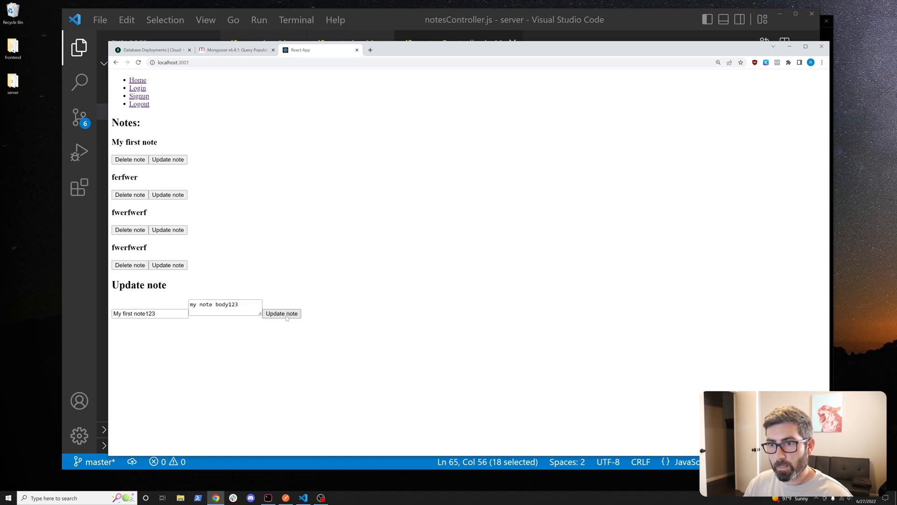
pyautogui.click(281, 313)
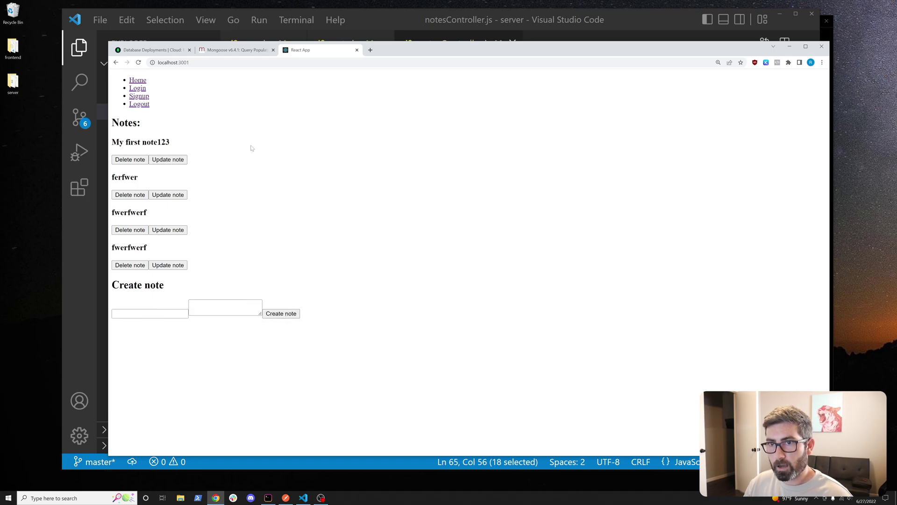
# Log out, sign up a new email account and log in as it, saving its password.
pyautogui.click(138, 104)
pyautogui.click(137, 87)
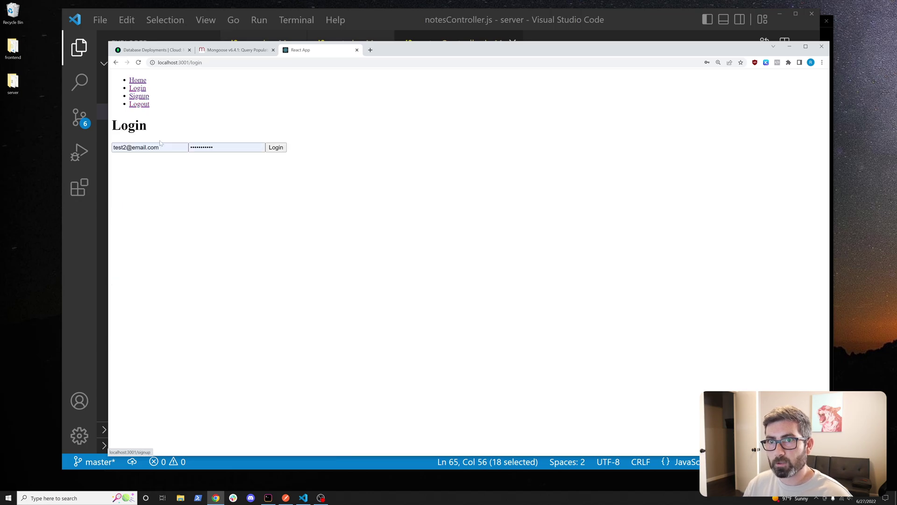
pyautogui.click(139, 97)
pyautogui.click(125, 147)
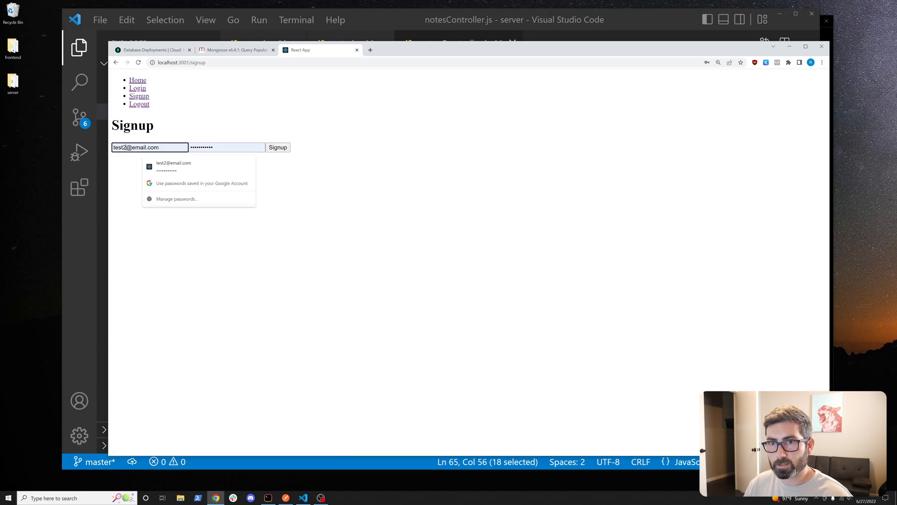
pyautogui.press('Return')
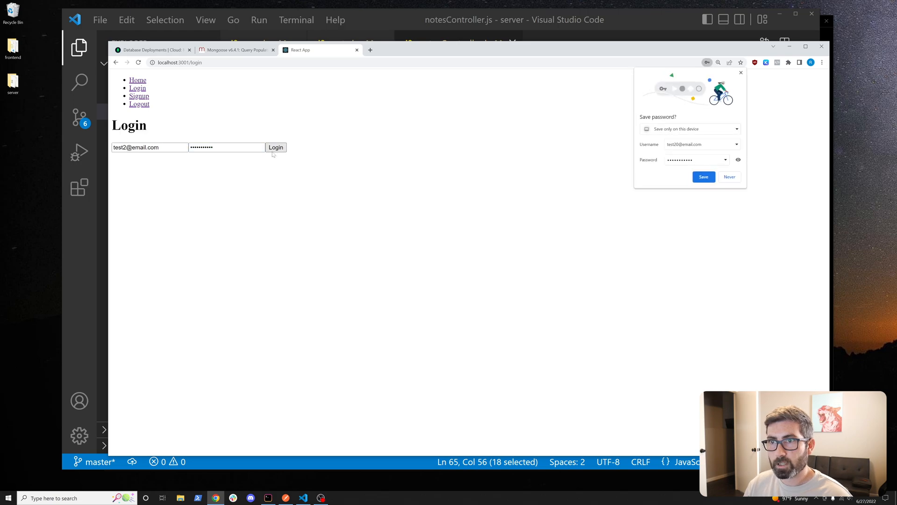
pyautogui.click(130, 147)
pyautogui.click(704, 177)
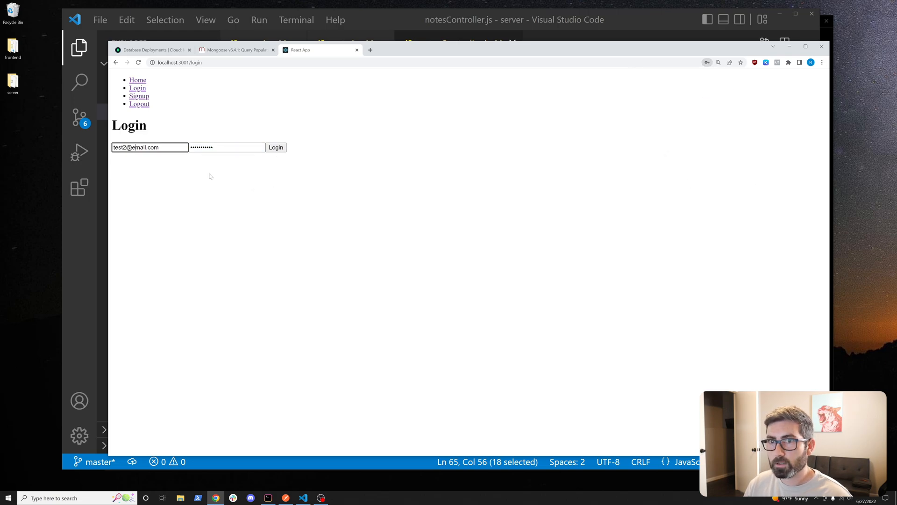
pyautogui.click(126, 148)
pyautogui.write('0')
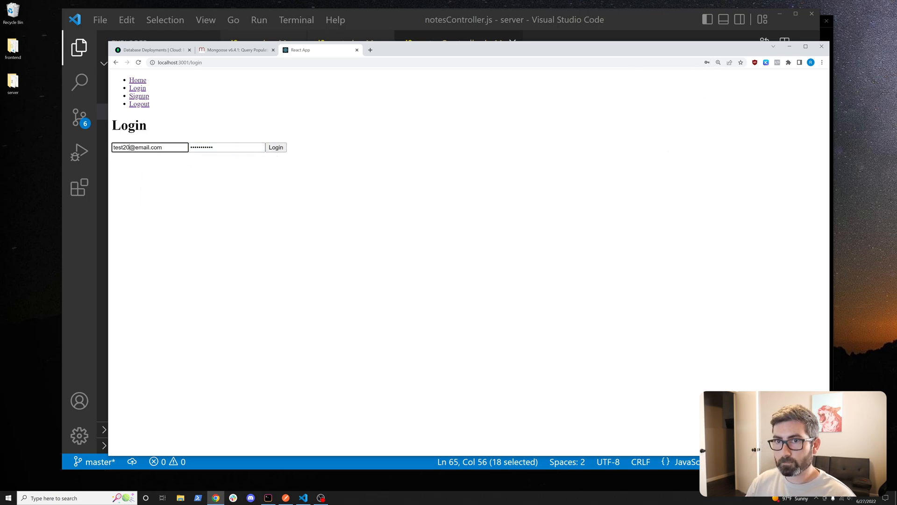
pyautogui.click(276, 148)
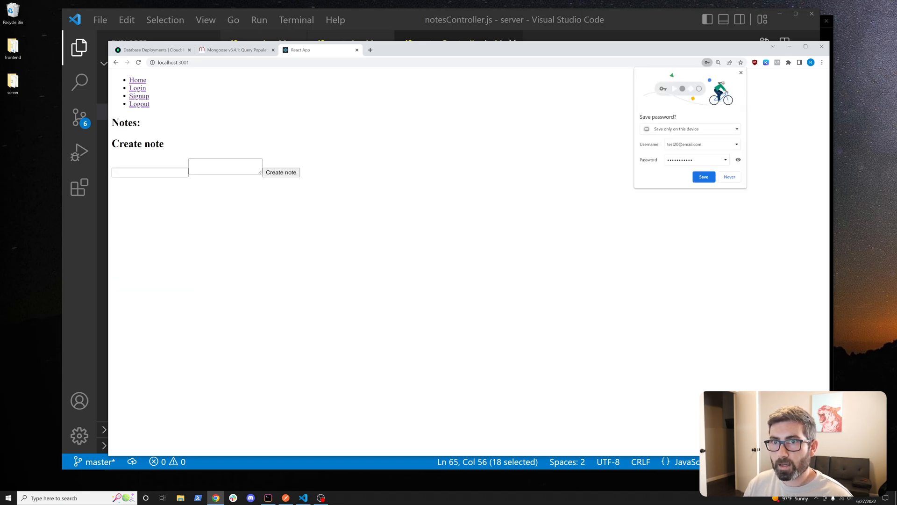
pyautogui.click(705, 177)
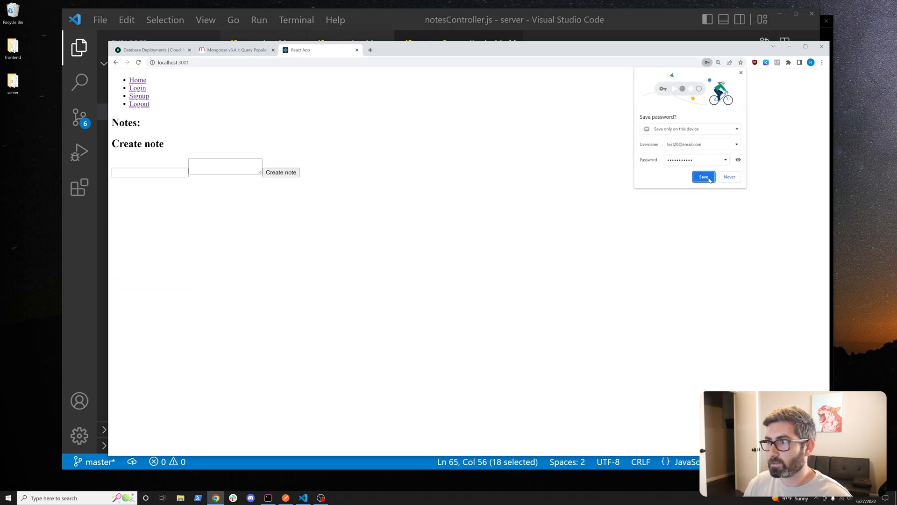
# Create two notes under the new account: fwerfwerf and wefrfwerf.
pyautogui.click(149, 171)
pyautogui.write('fwerfwerf')
pyautogui.click(225, 166)
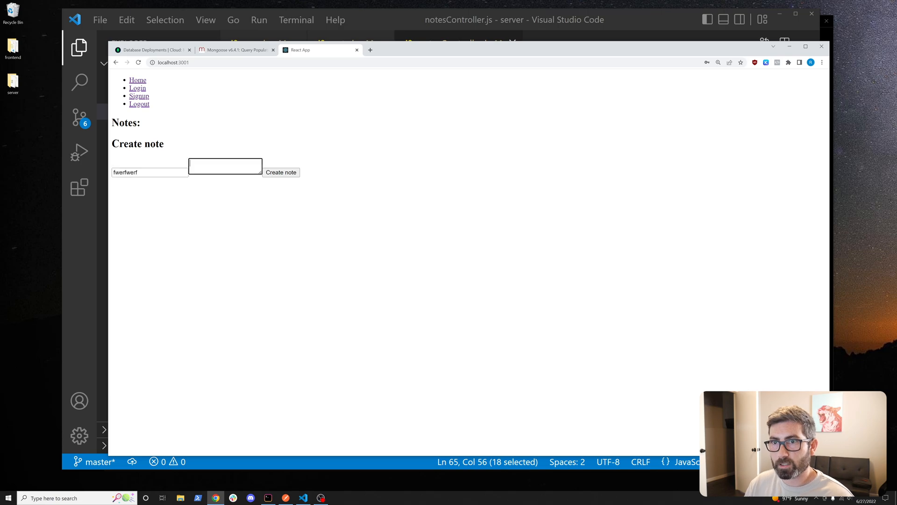
pyautogui.write('fwerfwerf')
pyautogui.click(281, 172)
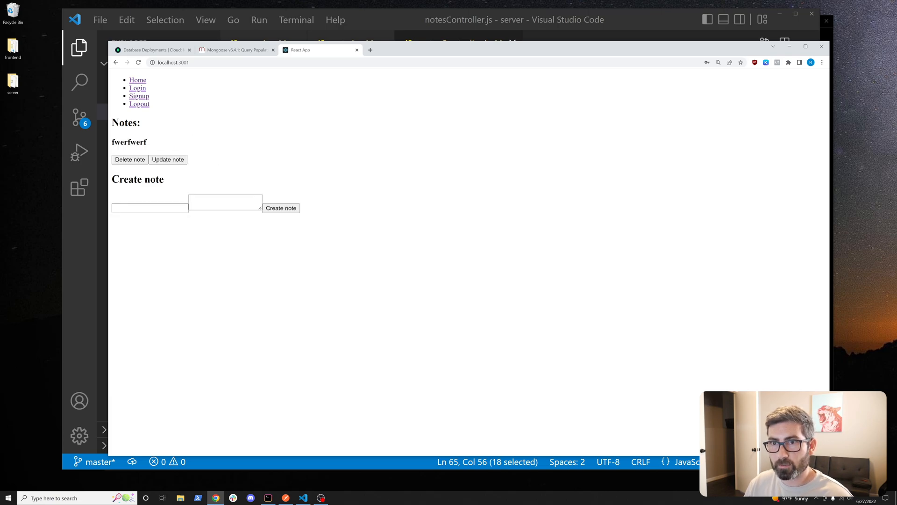
pyautogui.write('wefrfwerf')
pyautogui.click(225, 202)
pyautogui.write('wefrfwerf')
pyautogui.click(281, 208)
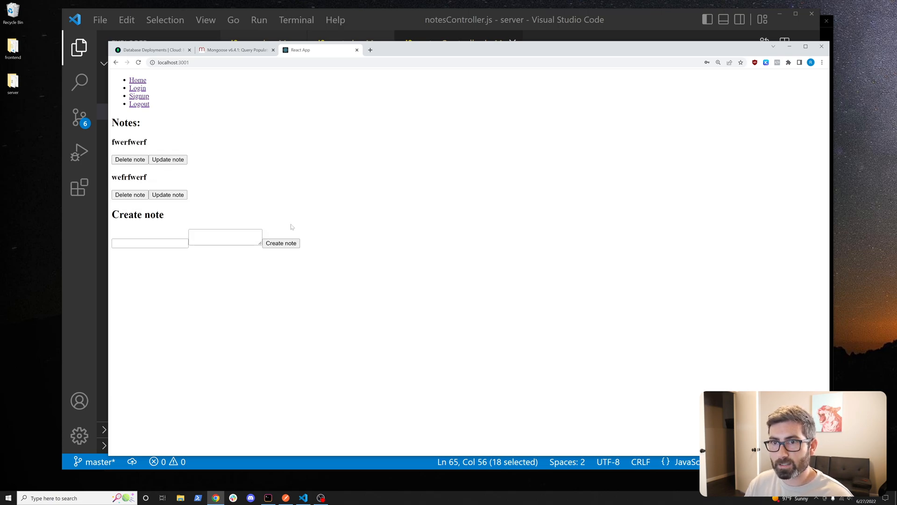
# Log out and log back in with the original account's saved credentials.
pyautogui.click(139, 103)
pyautogui.click(138, 88)
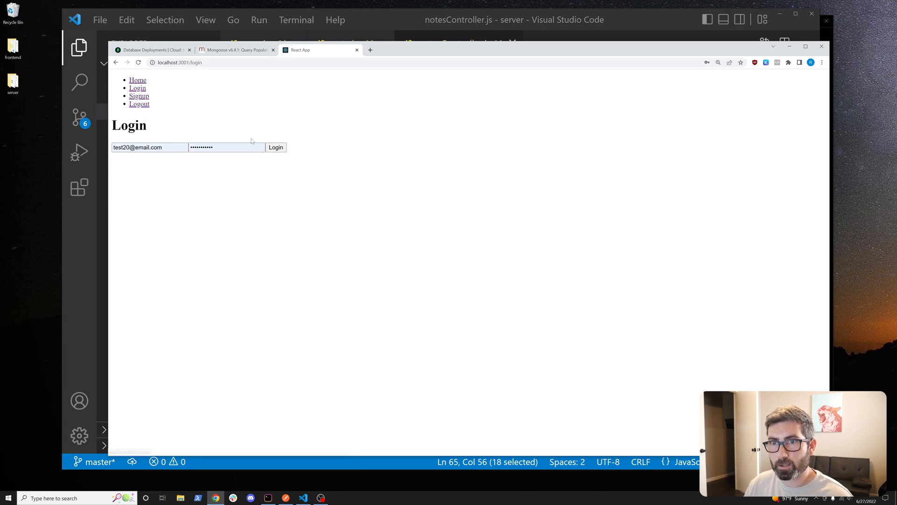
pyautogui.click(130, 147)
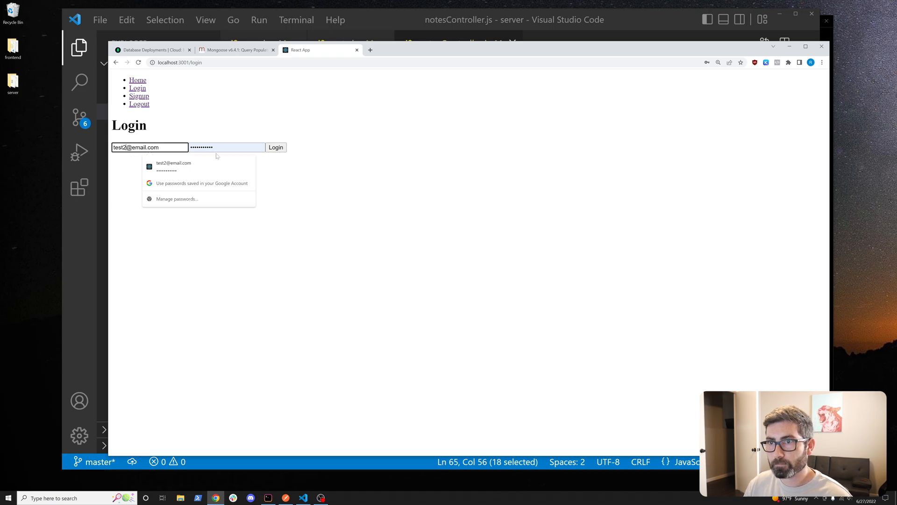
pyautogui.press('Return')
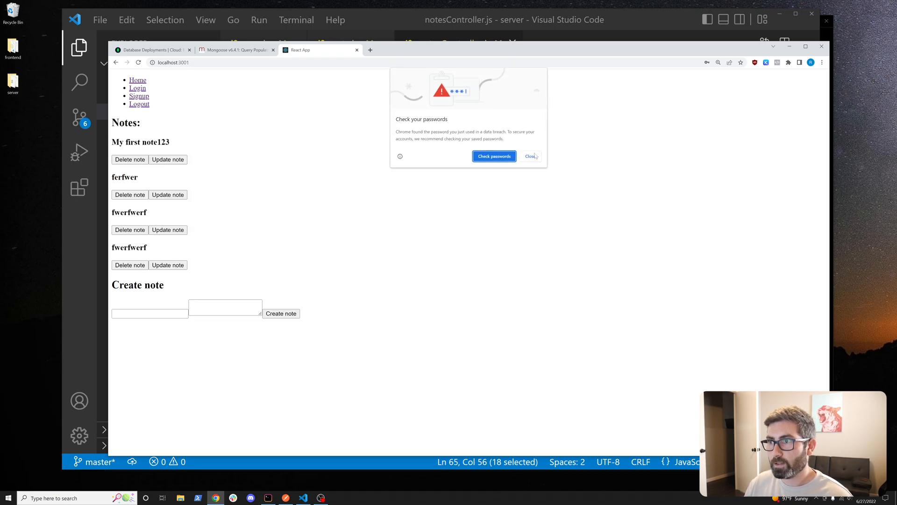
pyautogui.click(532, 156)
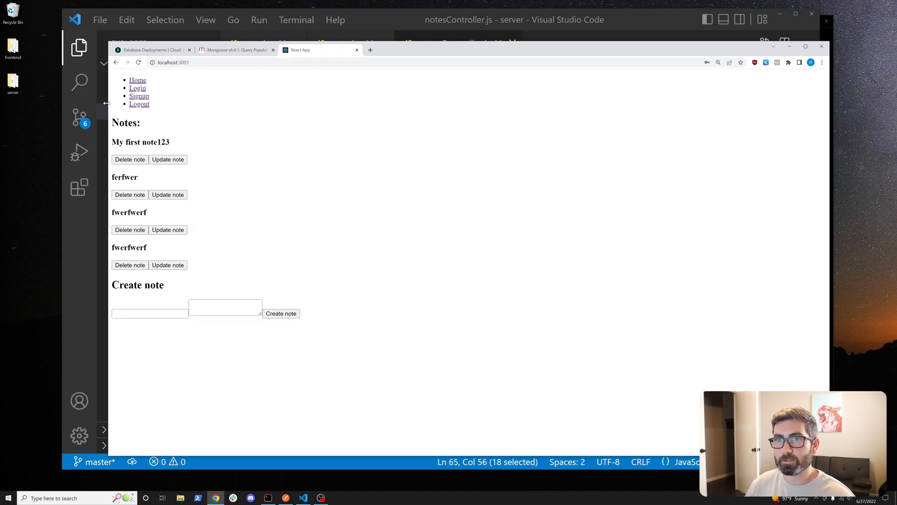
# Wrap fetchNotes' query and response lines in a try block followed by catch (err).
pyautogui.hotkey('alt', 'Tab')
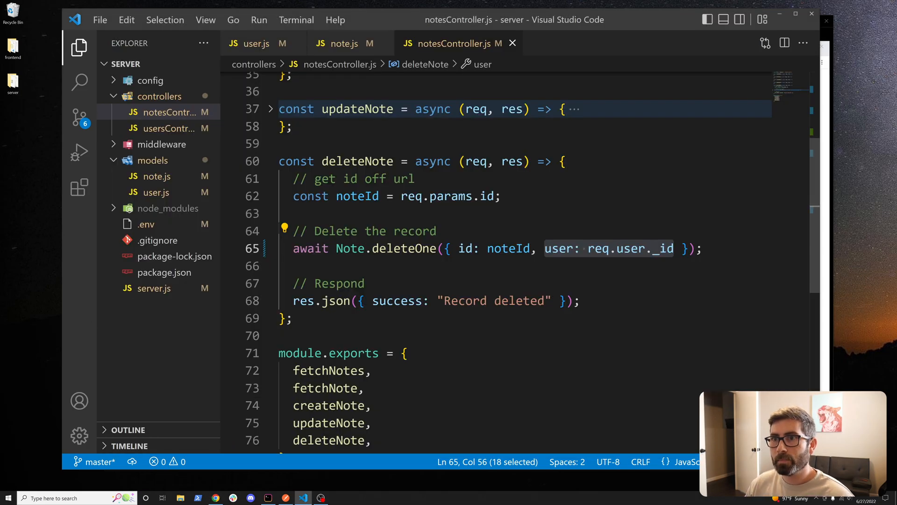
pyautogui.scroll(10, 490, 246)
pyautogui.click(271, 116)
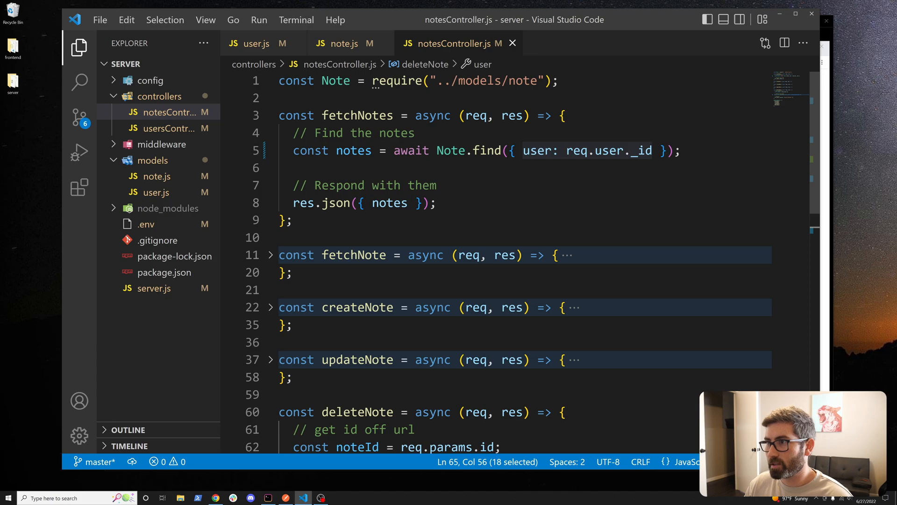
pyautogui.moveTo(680, 150); pyautogui.dragTo(279, 150)
pyautogui.click(565, 116)
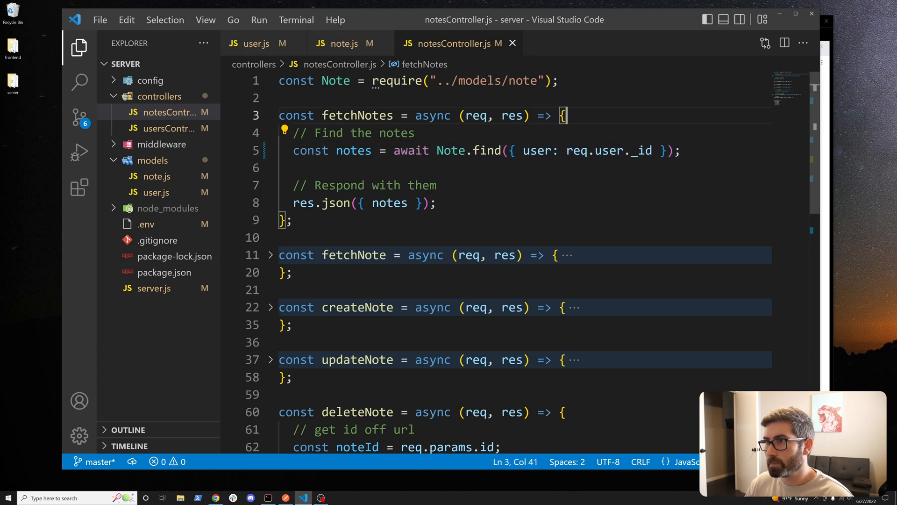
pyautogui.press('Return')
pyautogui.write('try {')
pyautogui.press('Return')
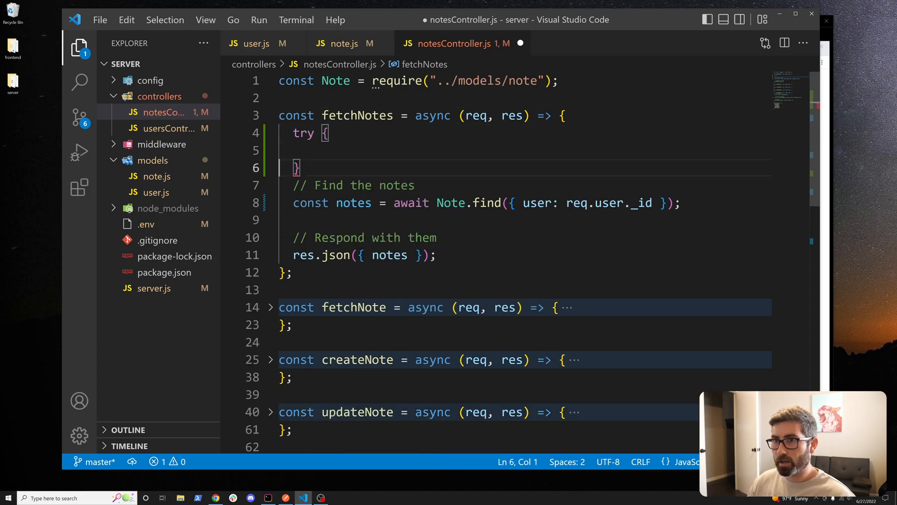
pyautogui.press('End')
pyautogui.press('BackSpace')
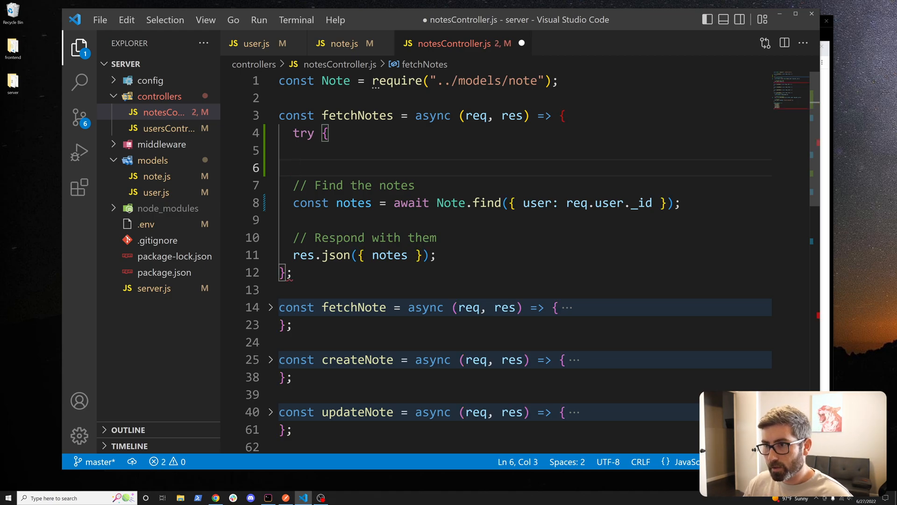
pyautogui.press('Down')
pyautogui.press('Down')
pyautogui.press('Down')
pyautogui.press('End')
pyautogui.press('Return')
pyautogui.write('} catch')
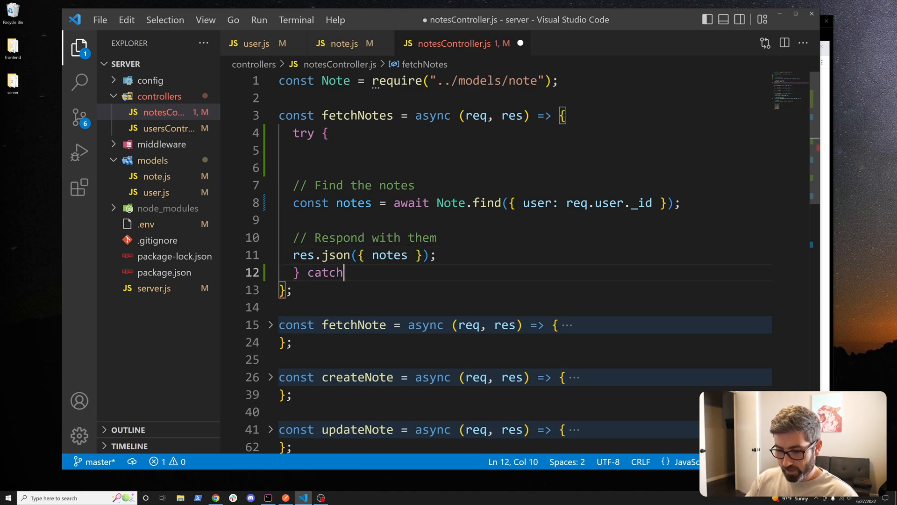
pyautogui.write('(err')
pyautogui.press('End')
pyautogui.write('{')
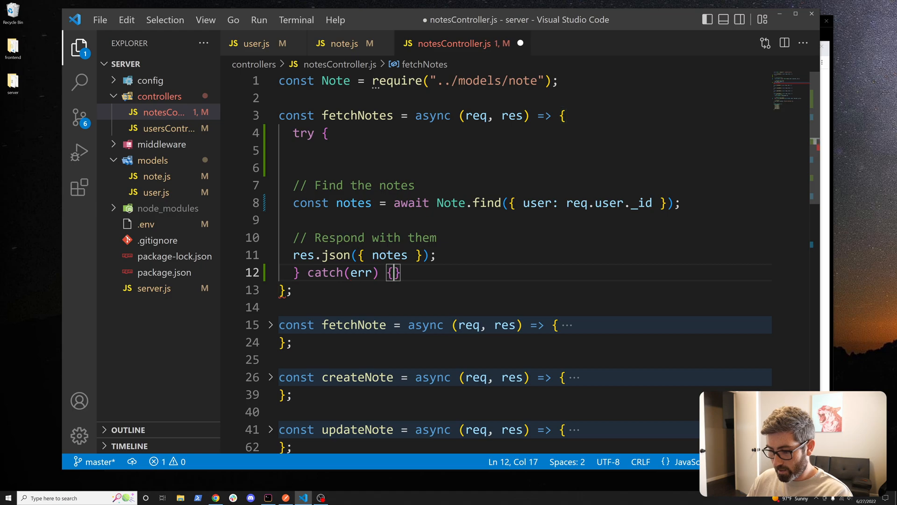
# Fill the catch with console.log(err) and res.sendStatus(400), save, and select the catch block.
pyautogui.press('Return')
pyautogui.write('console.log(')
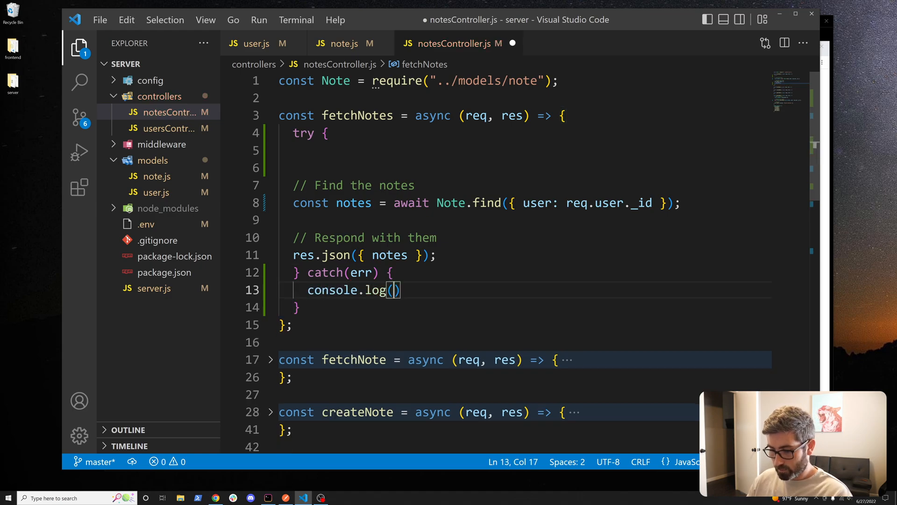
pyautogui.write('err')
pyautogui.press('End')
pyautogui.press('Return')
pyautogui.write('res.se')
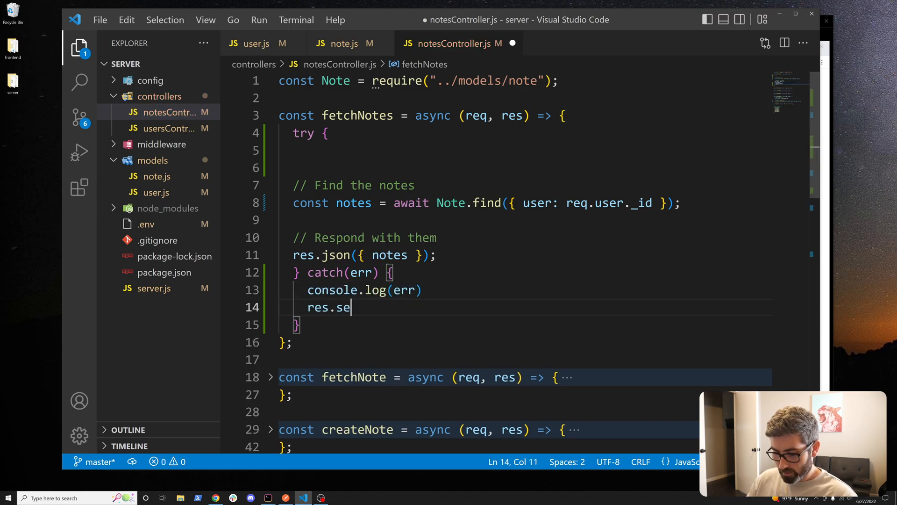
pyautogui.write('ndStatus(40')
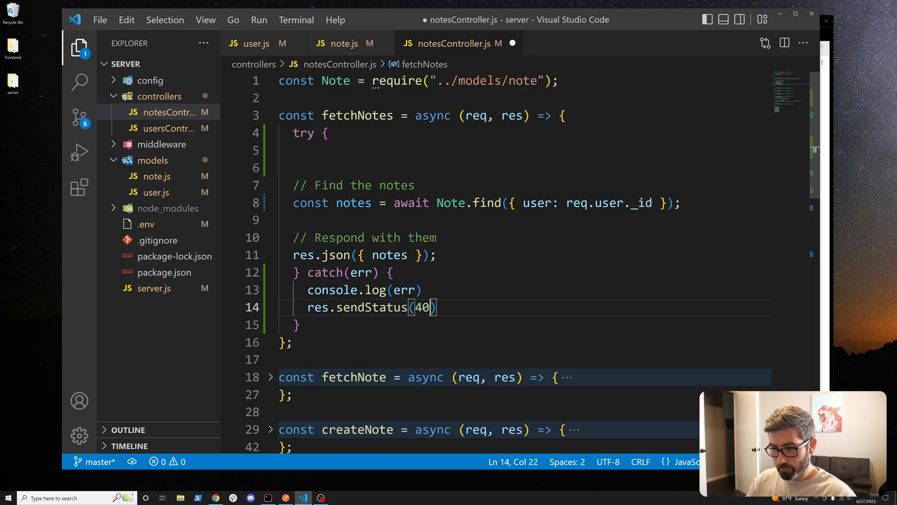
pyautogui.write('0')
pyautogui.hotkey('ctrl', 's')
pyautogui.moveTo(301, 290); pyautogui.dragTo(308, 238)
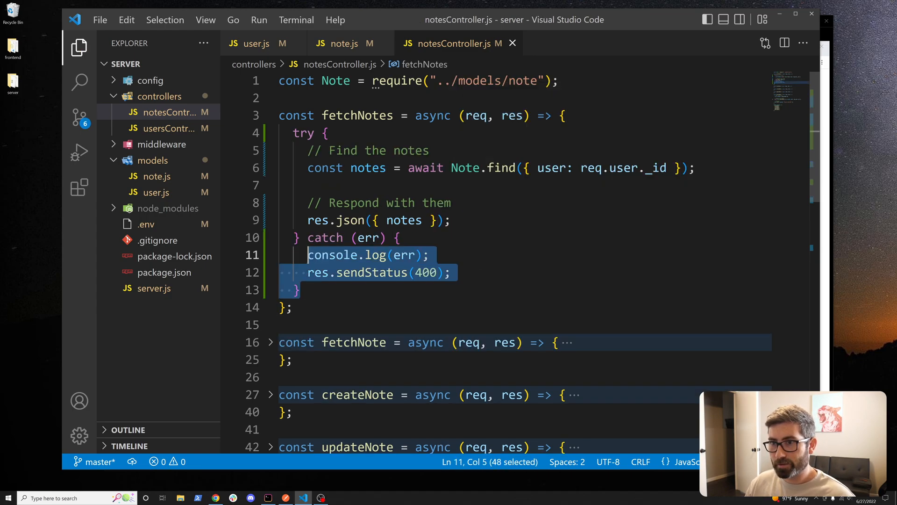
pyautogui.scroll(-1, 448, 281)
# Wrap fetchNote in try with the pasted catch logging err and sending 400, and save.
pyautogui.click(270, 288)
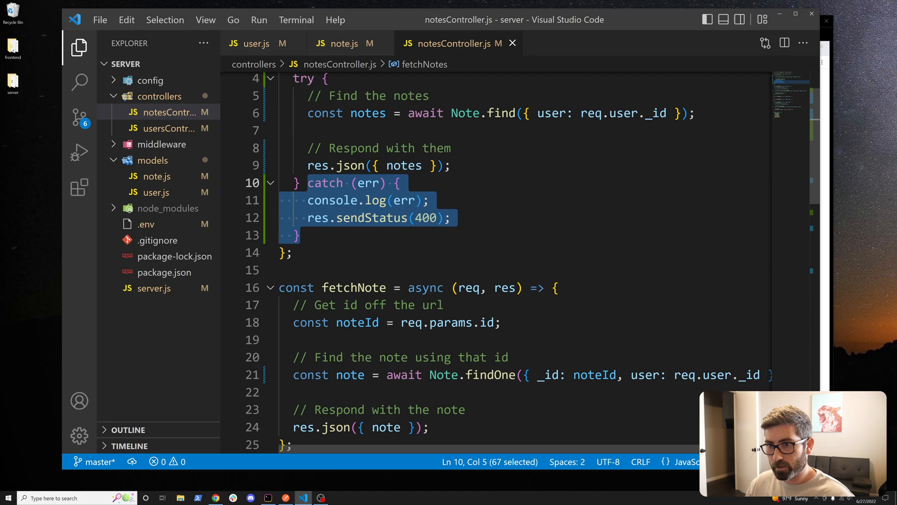
pyautogui.click(558, 287)
pyautogui.press('Return')
pyautogui.write('try {')
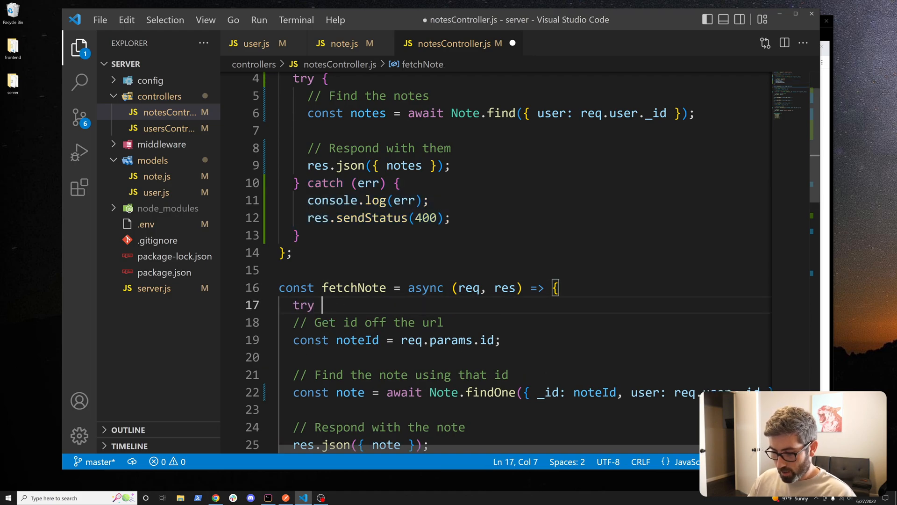
pyautogui.press('Delete')
pyautogui.scroll(-3, 449, 281)
pyautogui.scroll(-2, 449, 281)
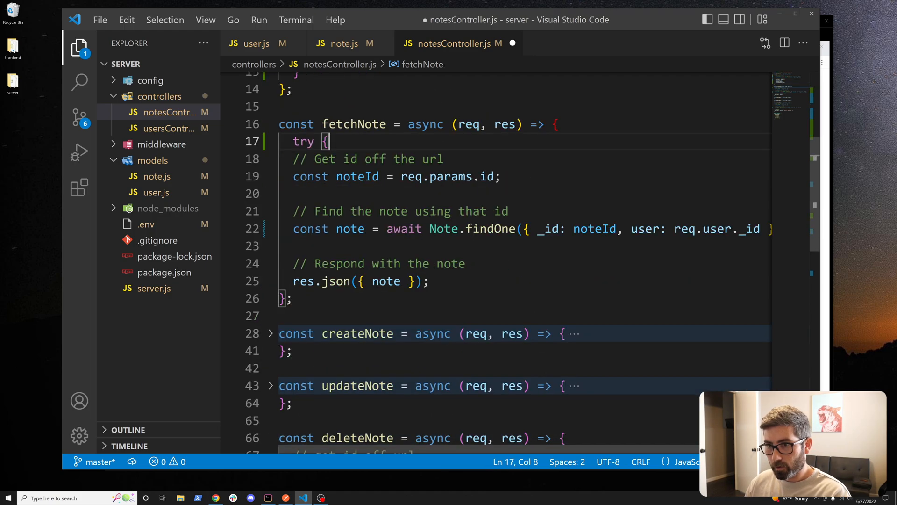
pyautogui.click(450, 281)
pyautogui.press('Return')
pyautogui.write('}')
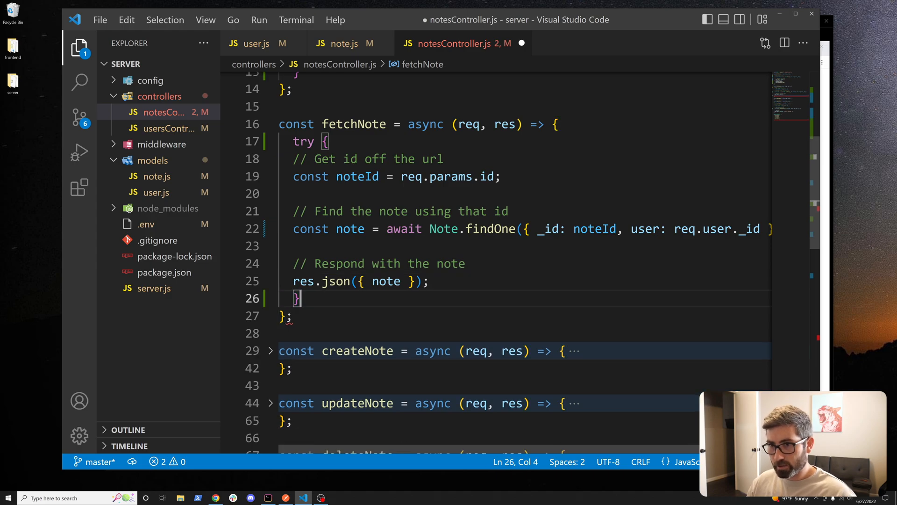
pyautogui.write('catch (err) {     console.log(err);     res.sendStatus(400);   }')
pyautogui.moveTo(302, 350); pyautogui.dragTo(394, 333)
pyautogui.hotkey('ctrl', 's')
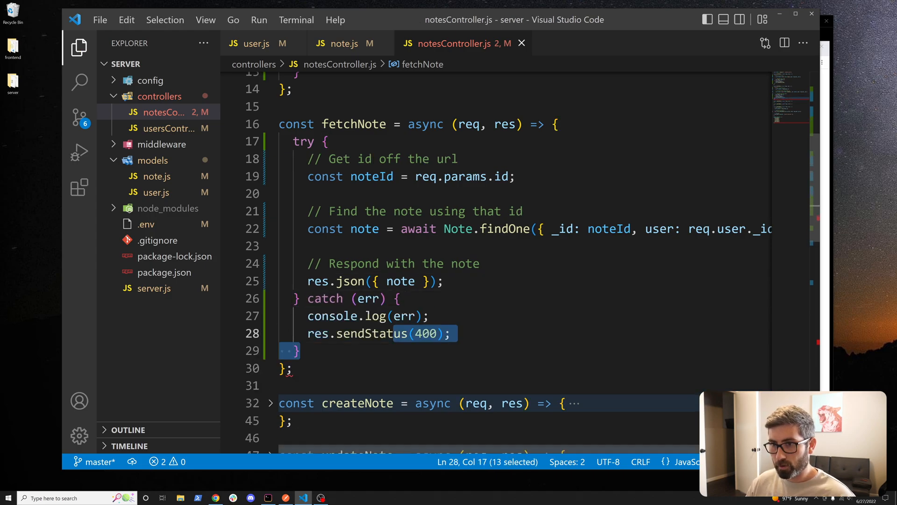
pyautogui.scroll(-3, 448, 281)
# Wrap createNote in try with the pasted catch block and save.
pyautogui.click(269, 293)
pyautogui.click(569, 294)
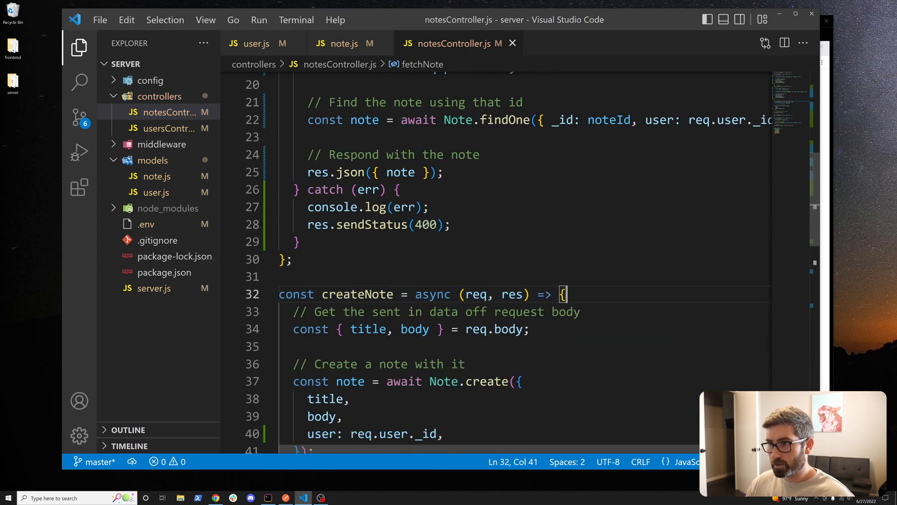
pyautogui.press('Return')
pyautogui.write('try {')
pyautogui.press('Delete')
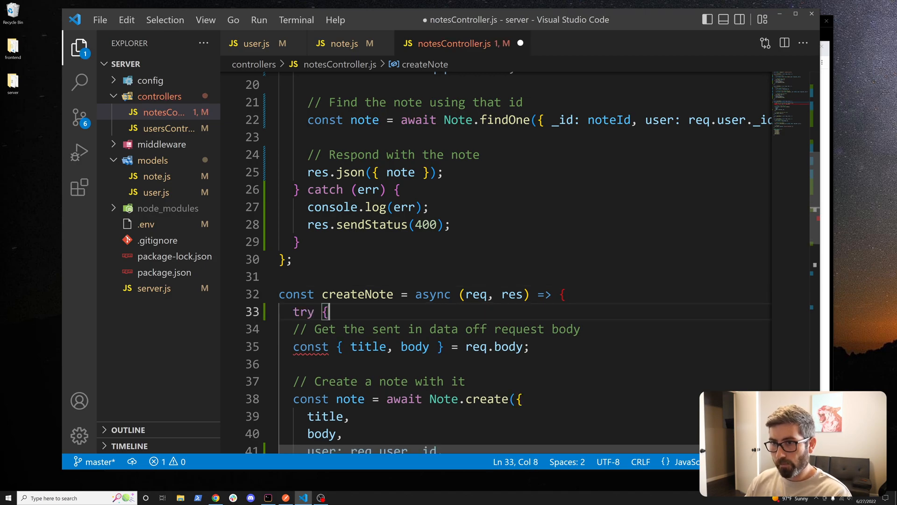
pyautogui.scroll(-3, 449, 281)
pyautogui.click(448, 357)
pyautogui.press('Return')
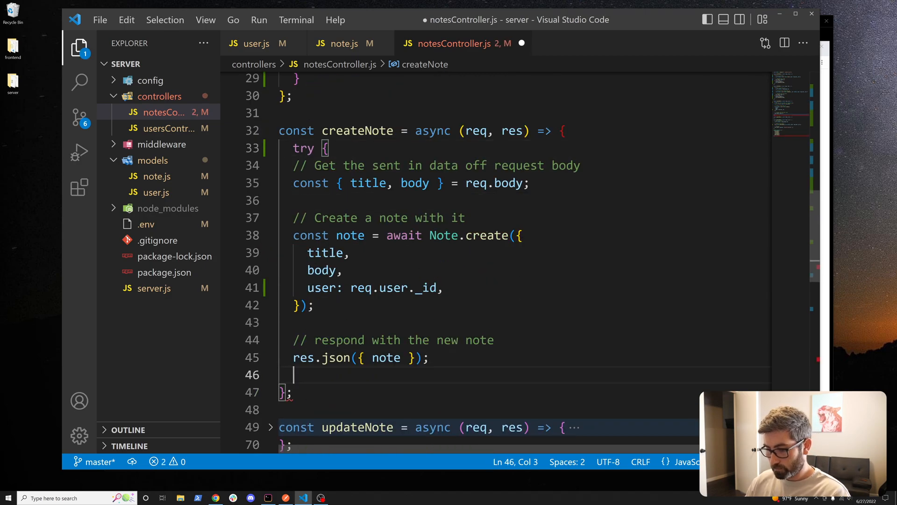
pyautogui.write('}')
pyautogui.write('catch (err) {   console.log(err);   res.sendStatus(400); }')
pyautogui.hotkey('ctrl', 's')
pyautogui.scroll(-3, 491, 281)
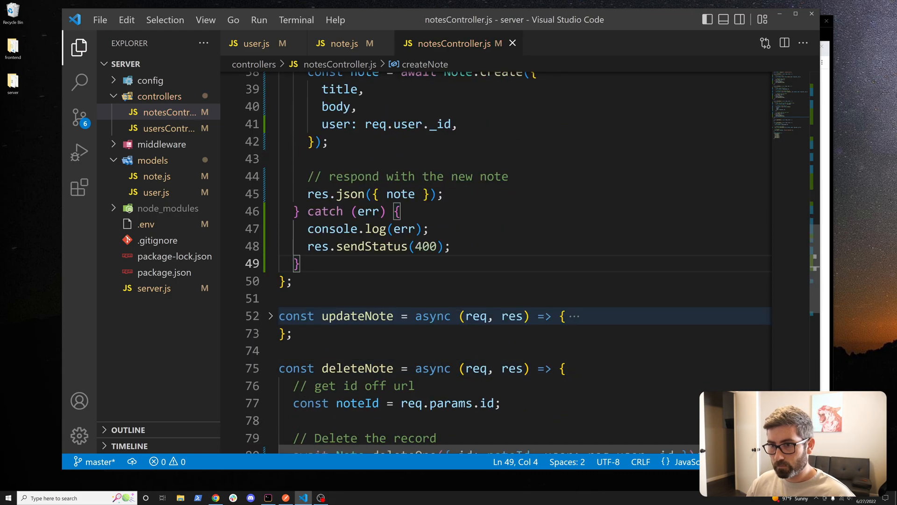
# Wrap updateNote in try/catch the same way and save.
pyautogui.click(273, 316)
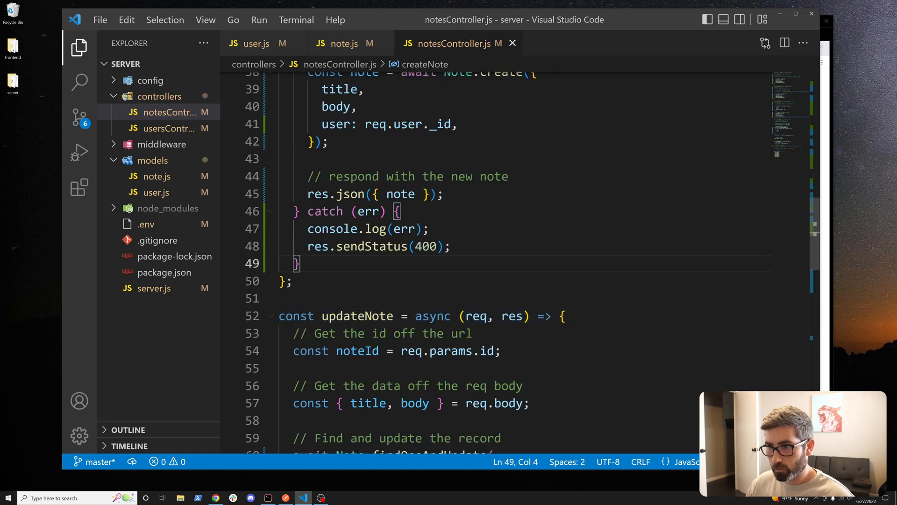
pyautogui.click(565, 316)
pyautogui.press('Return')
pyautogui.write('try {')
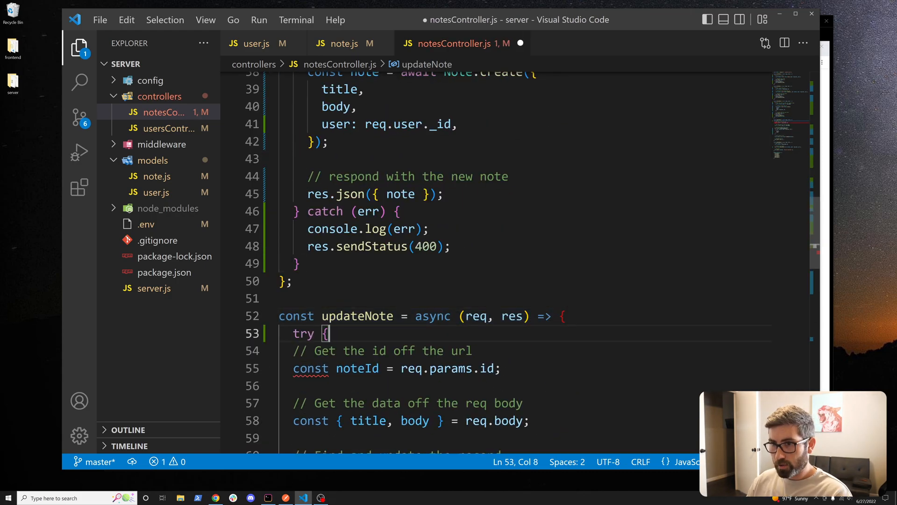
pyautogui.scroll(-3, 492, 280)
pyautogui.scroll(-3, 491, 280)
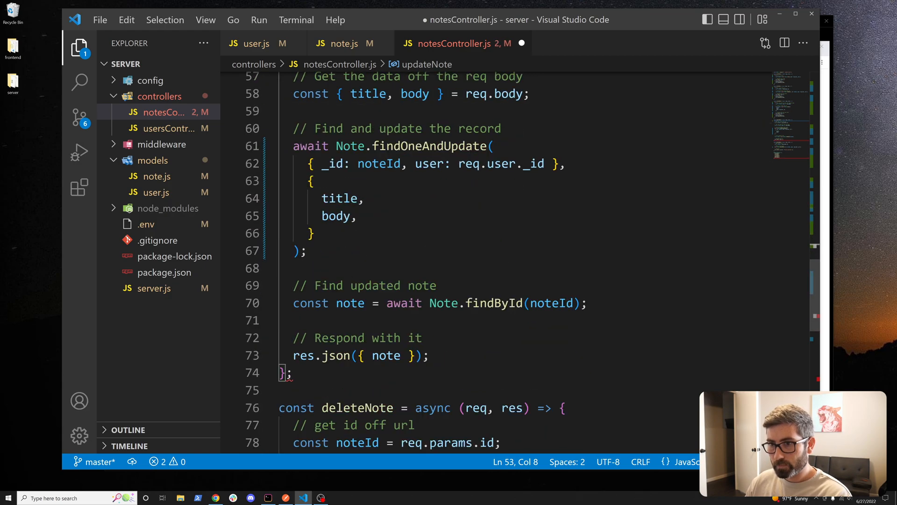
pyautogui.click(429, 356)
pyautogui.press('Return')
pyautogui.write('}catch (err) {     console.log(err);     res.sendStatus(400);   }')
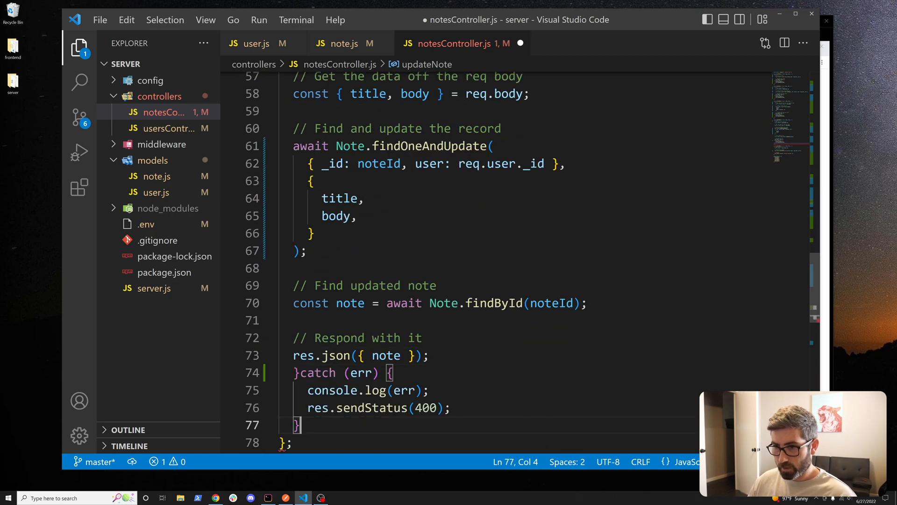
pyautogui.hotkey('ctrl', 's')
pyautogui.scroll(-3, 491, 281)
pyautogui.scroll(-2, 491, 280)
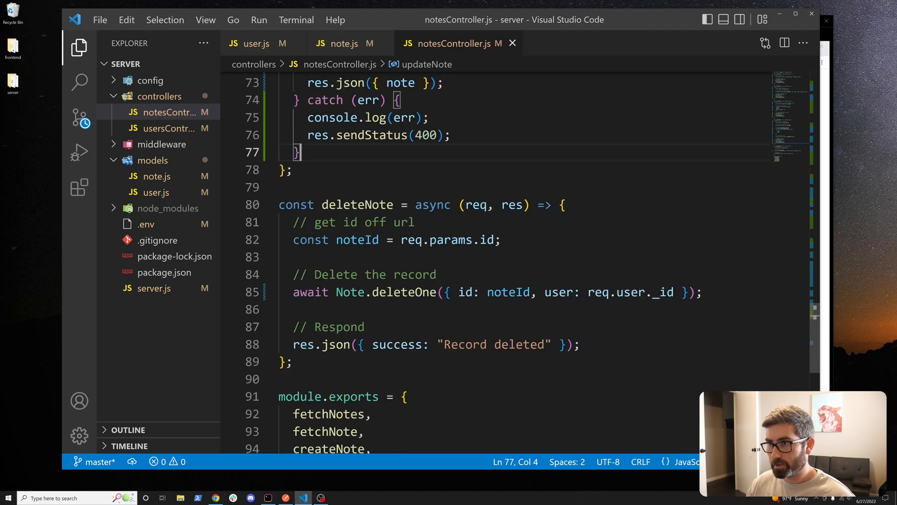
# Wrap deleteNote in try with the pasted catch block and save.
pyautogui.click(568, 205)
pyautogui.press('Return')
pyautogui.write('try {')
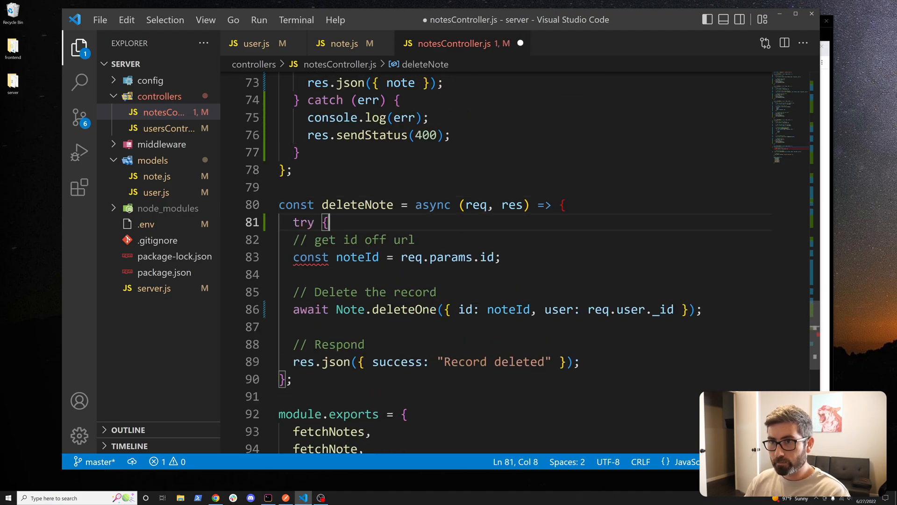
pyautogui.press('Down')
pyautogui.press('Down')
pyautogui.press('Down')
pyautogui.press('End')
pyautogui.press('Return')
pyautogui.write('}')
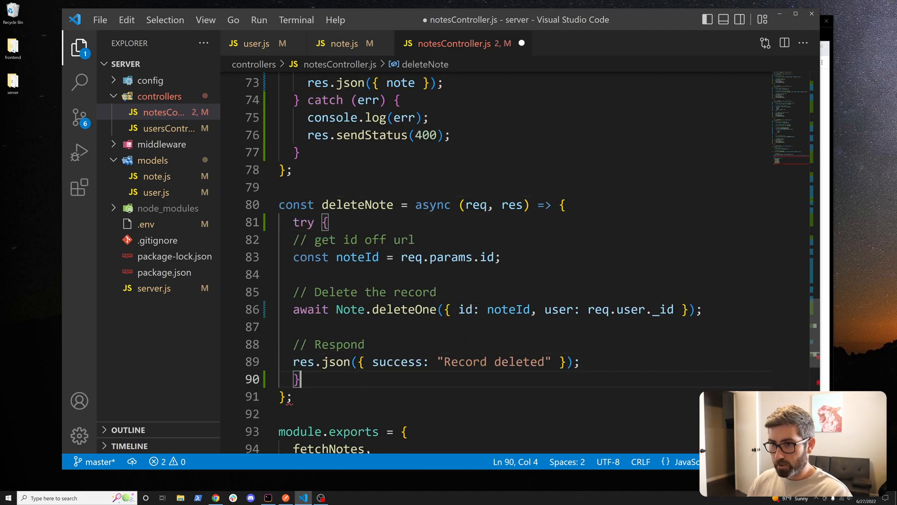
pyautogui.write('catch (err) {     console.log(err);     res.sendStatus(400);   }')
pyautogui.hotkey('ctrl', 's')
pyautogui.press('Up')
pyautogui.press('Up')
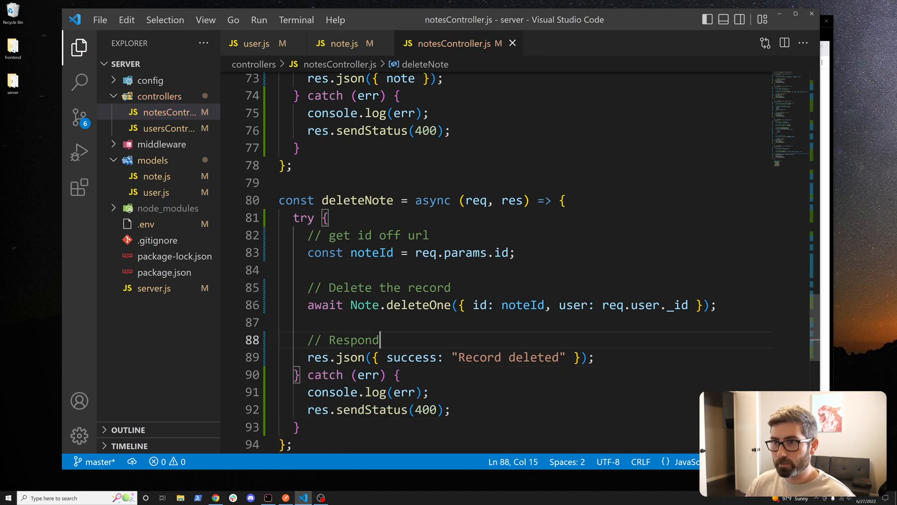
pyautogui.scroll(6, 449, 252)
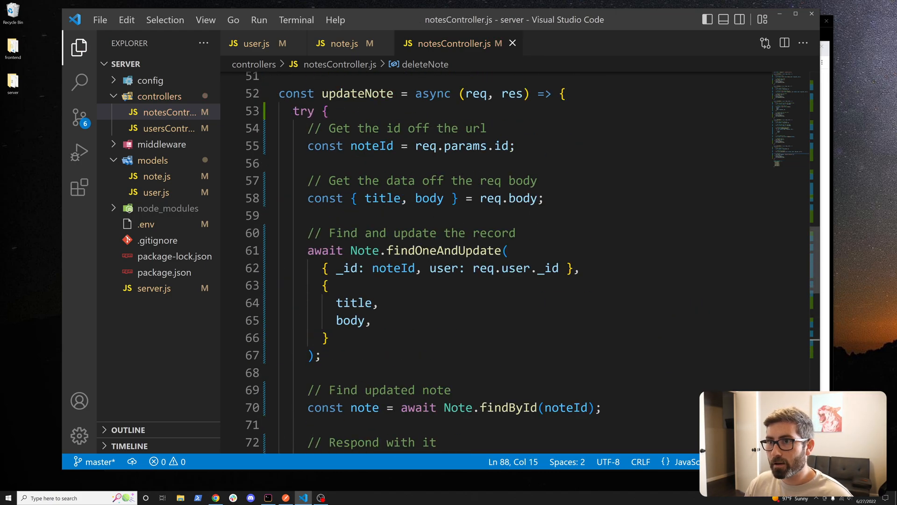
pyautogui.scroll(5, 448, 253)
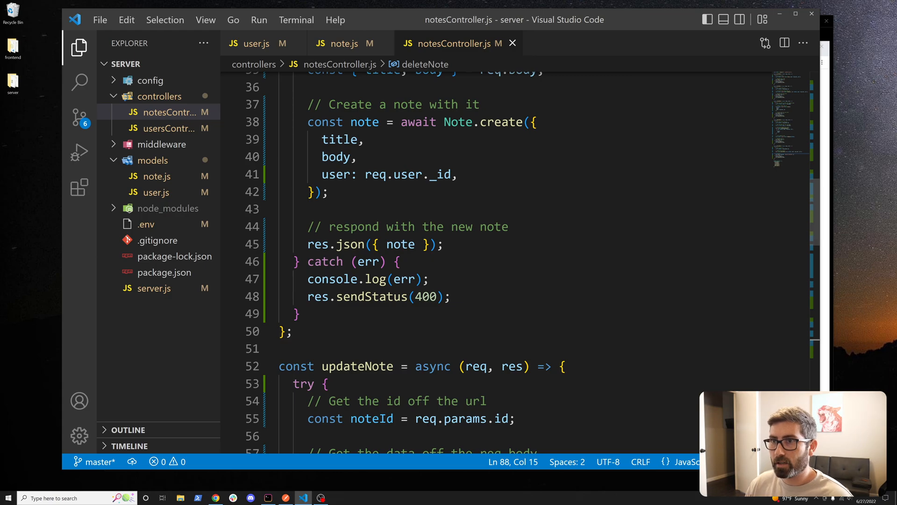
pyautogui.scroll(2, 449, 253)
pyautogui.scroll(4, 449, 253)
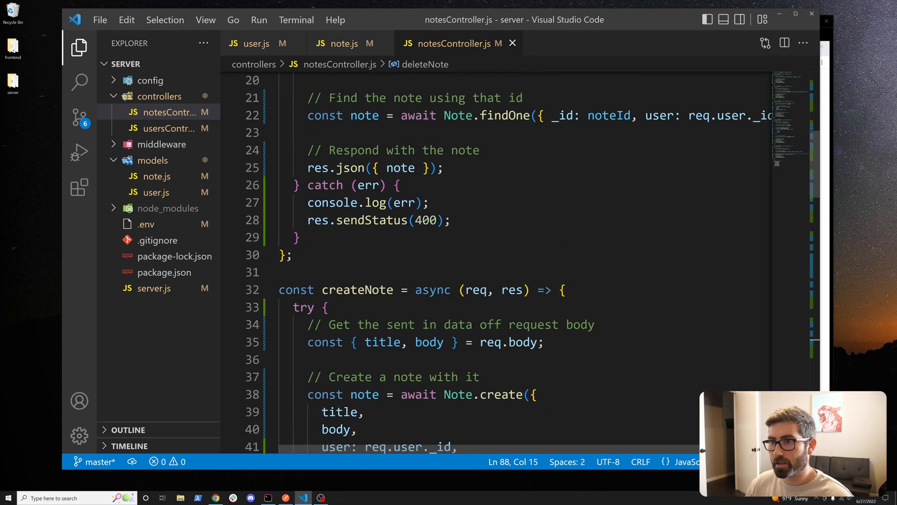
pyautogui.scroll(3, 449, 252)
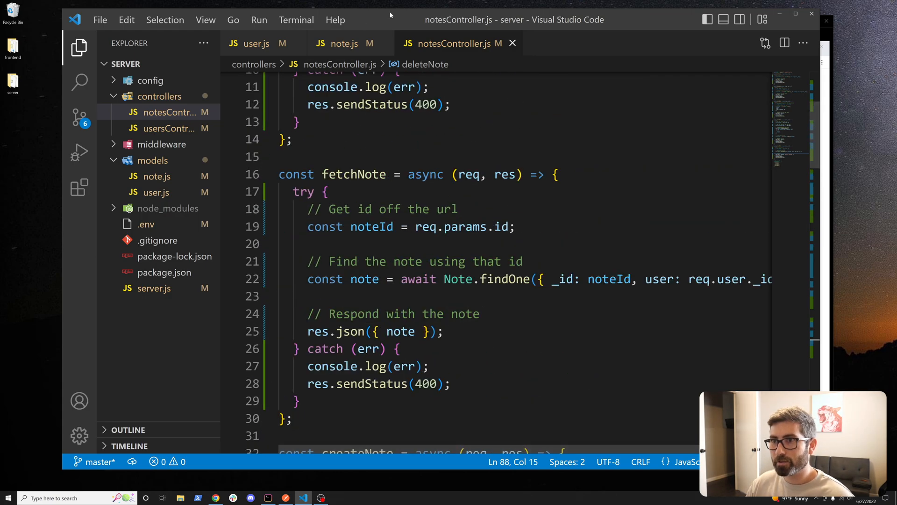
# Bring the OBS Studio window to the front from the taskbar.
pyautogui.click(324, 498)
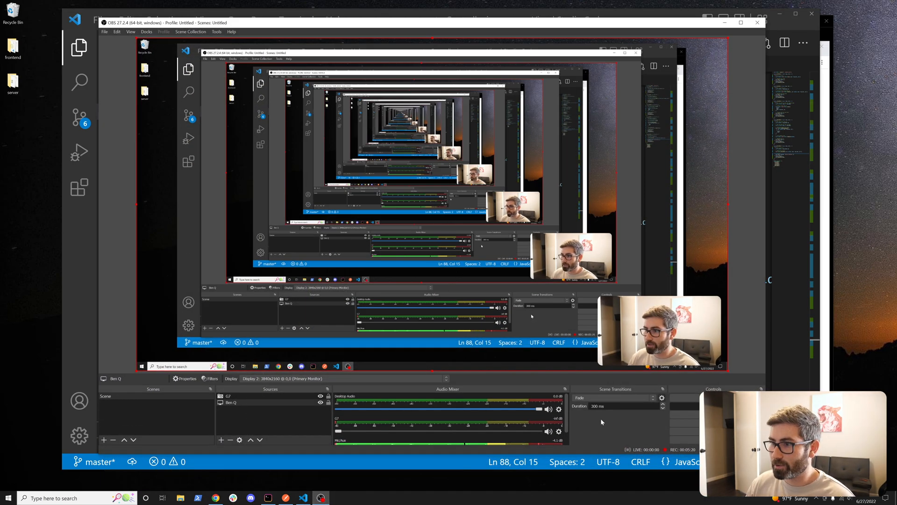